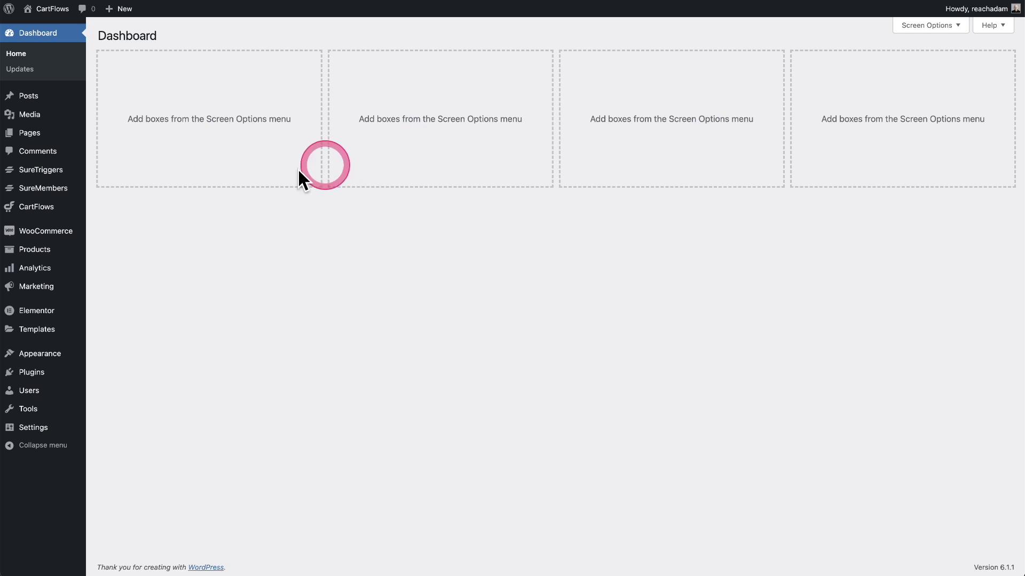
Open the Order Bumps list of the Store Checkout 01 checkout step.
mouse_move(32, 211)
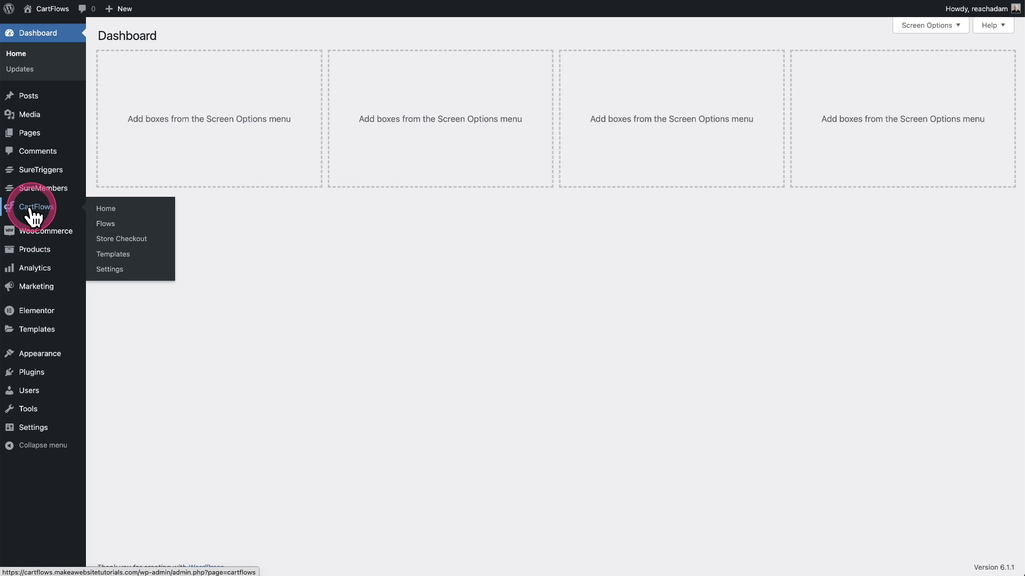
left_click(137, 240)
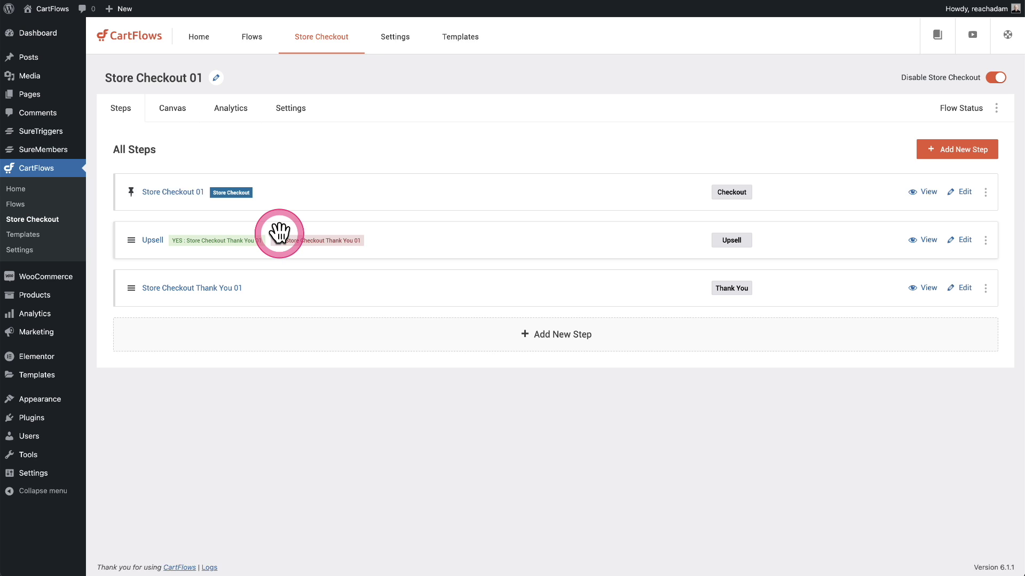
left_click(170, 195)
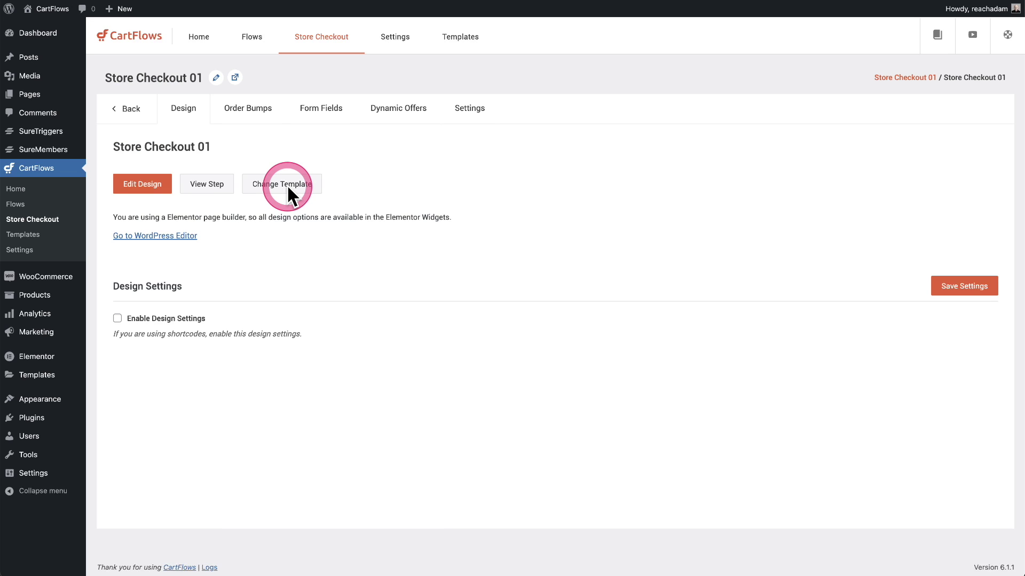
left_click(246, 111)
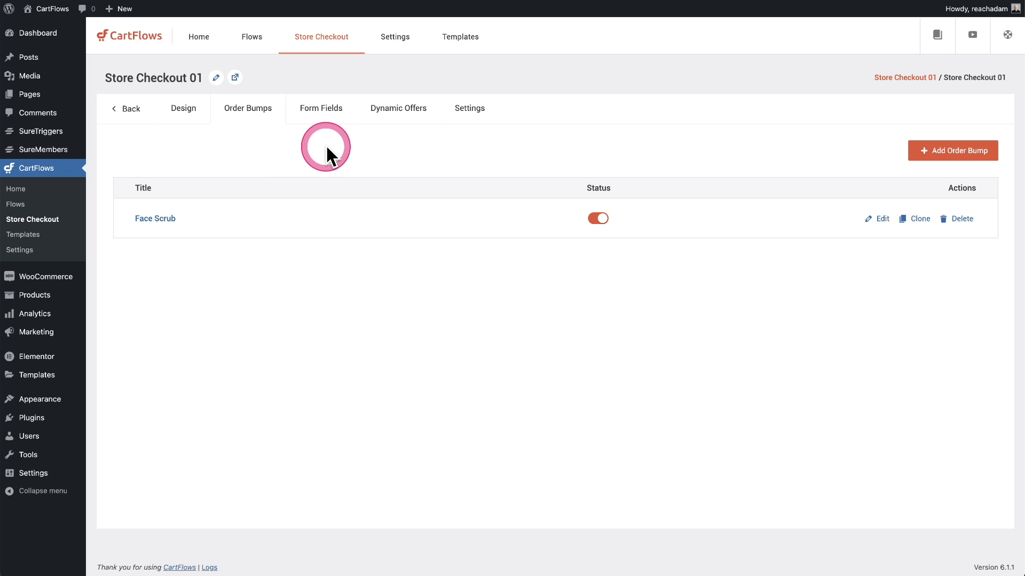
Create a new order bump titled 'Honey'.
left_click(929, 154)
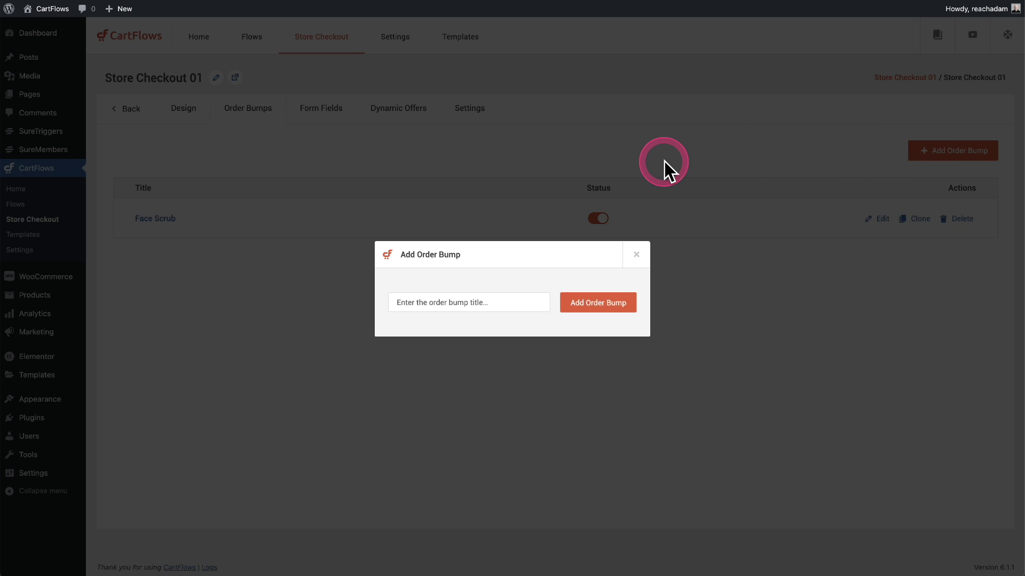
left_click(435, 300)
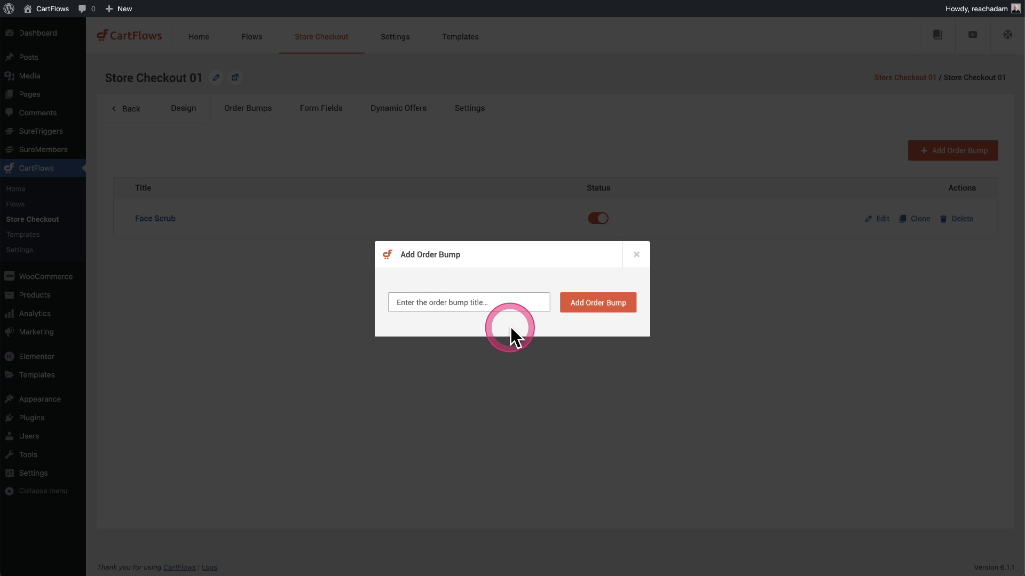
type("Honey")
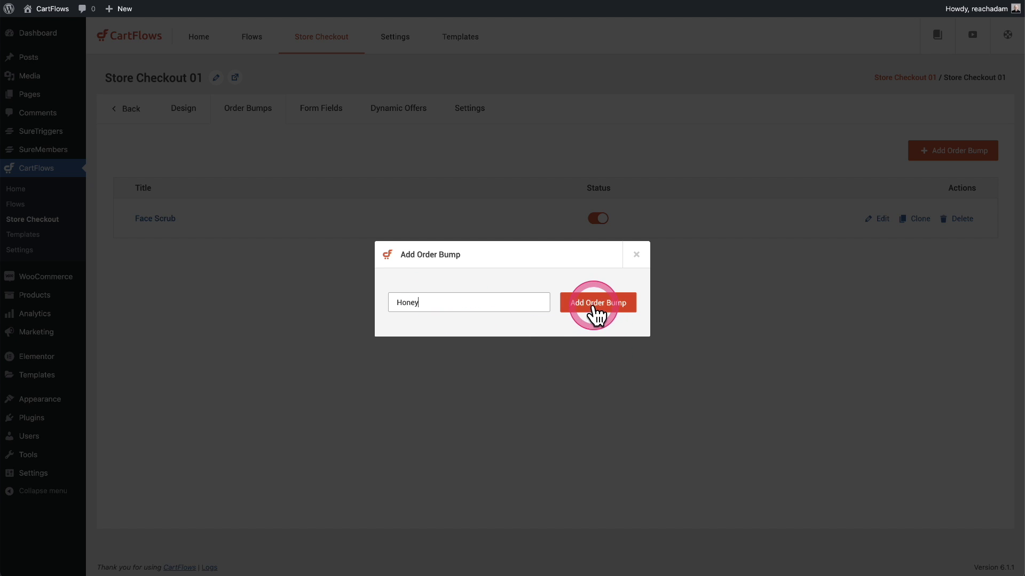
left_click(590, 311)
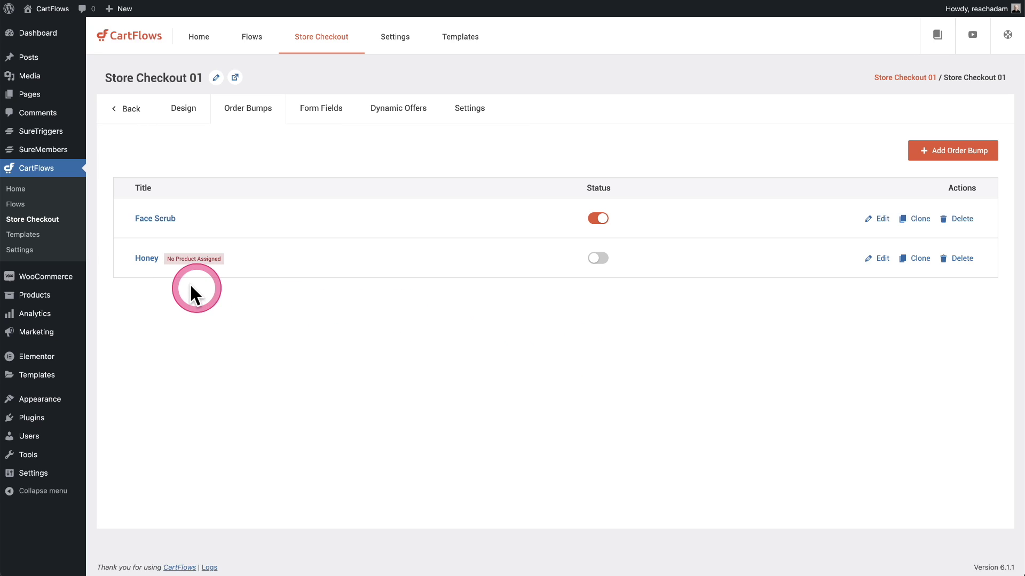
Open the Honey bump and choose Fresh Organic Honey (#171) as its product.
left_click(144, 260)
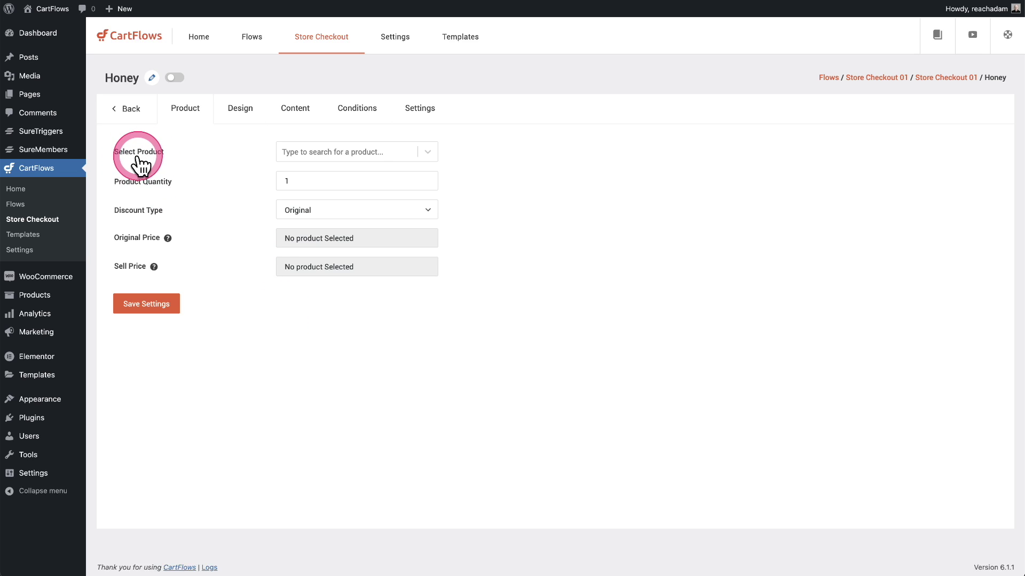
left_click(367, 155)
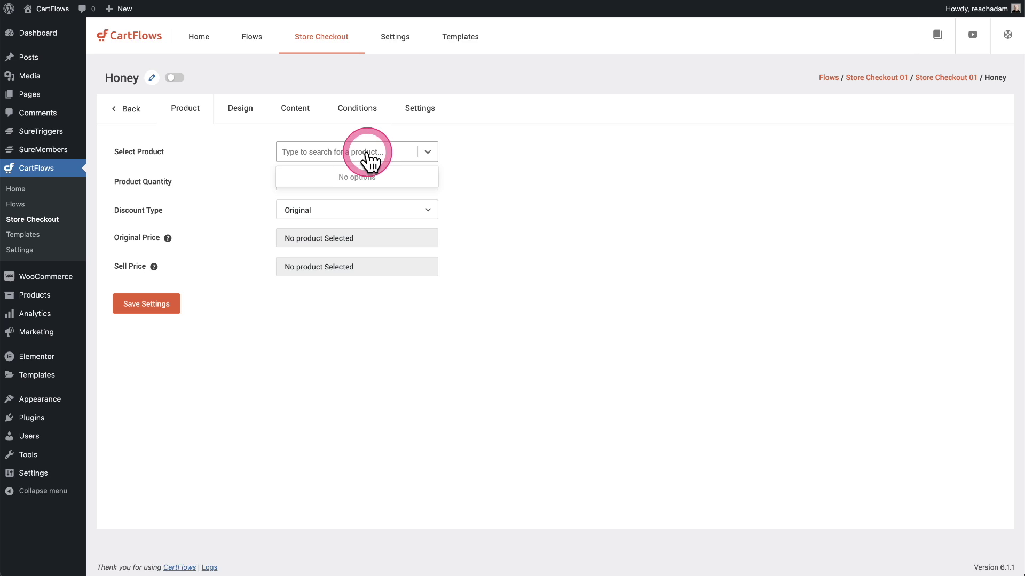
type("honey")
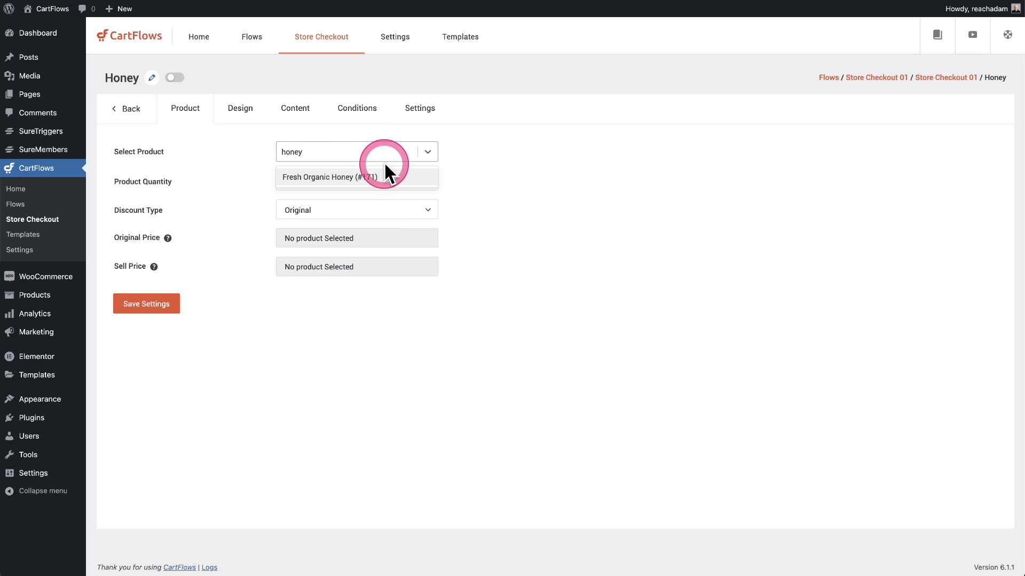
left_click(388, 178)
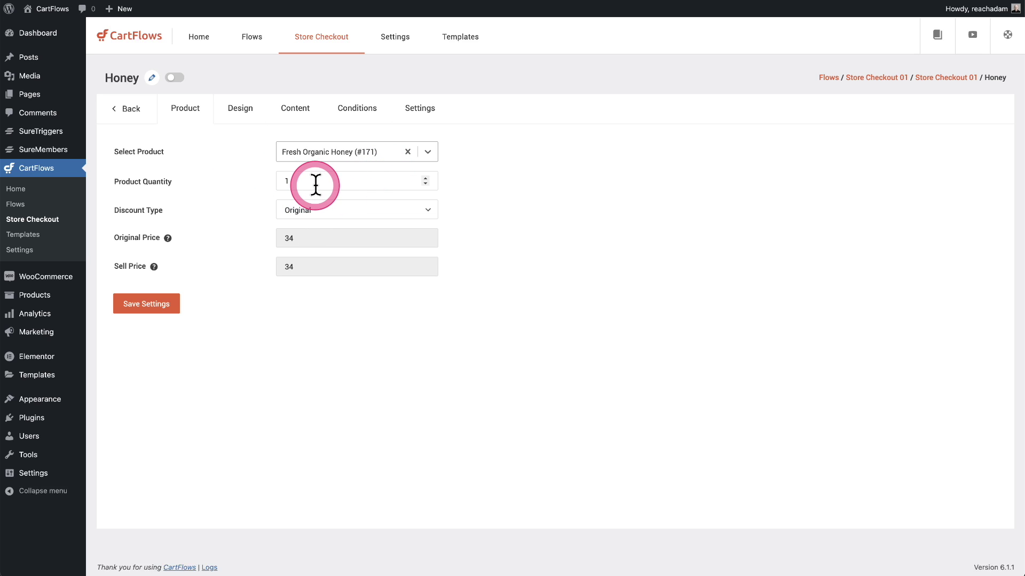
Set a 40% discount percentage on the honey and save the settings.
left_click(392, 211)
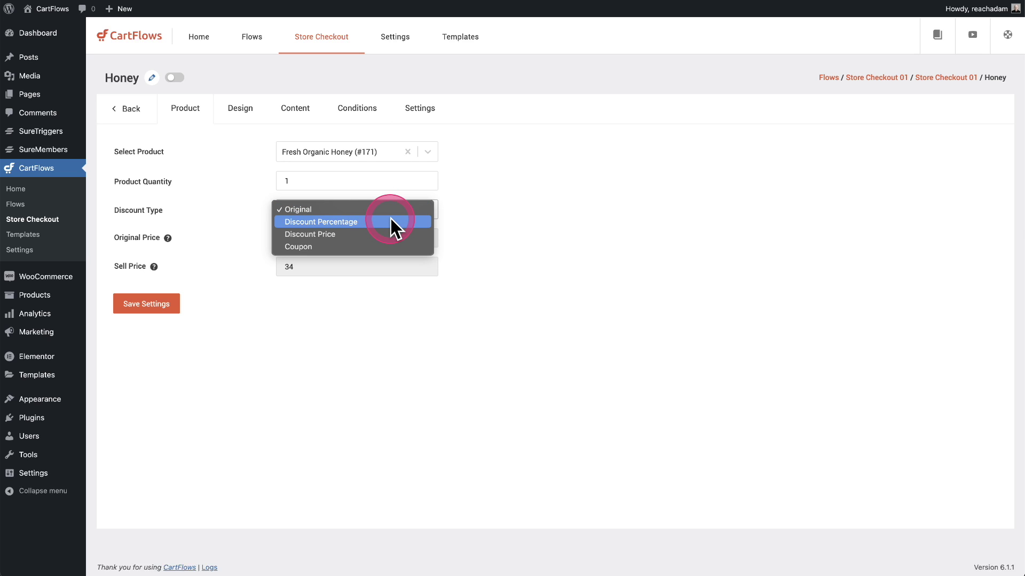
left_click(391, 220)
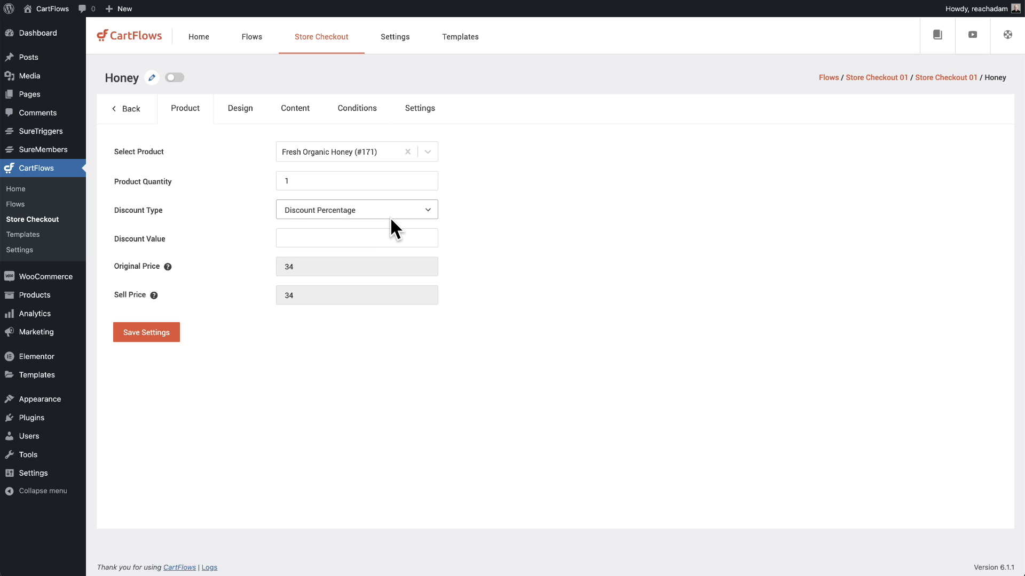
left_click(331, 240)
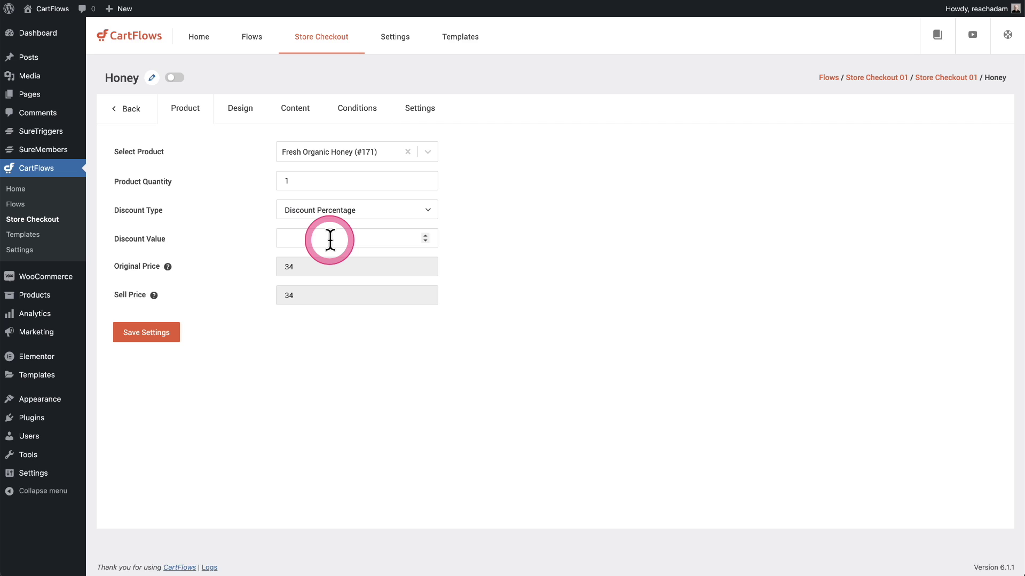
type("40")
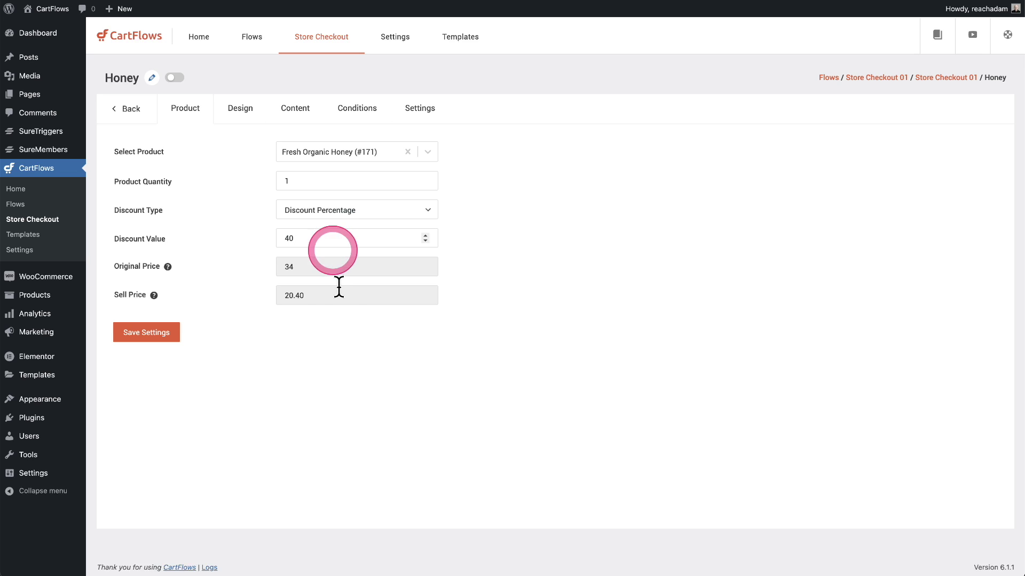
left_click(339, 319)
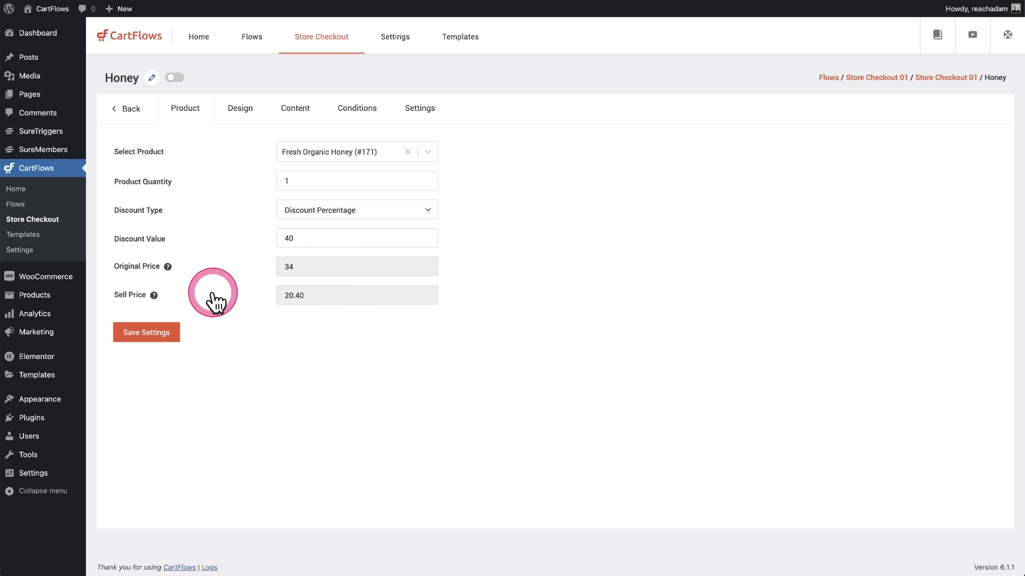
left_click(162, 333)
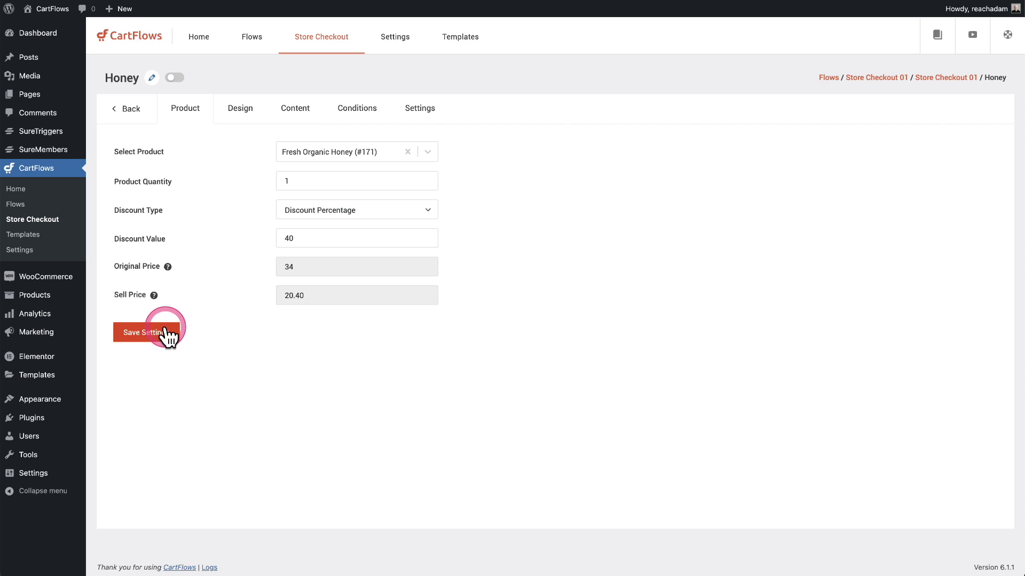
In the Design settings, preview the Style 2, Style 3 and Style 4 skins.
left_click(238, 135)
left_click(423, 298)
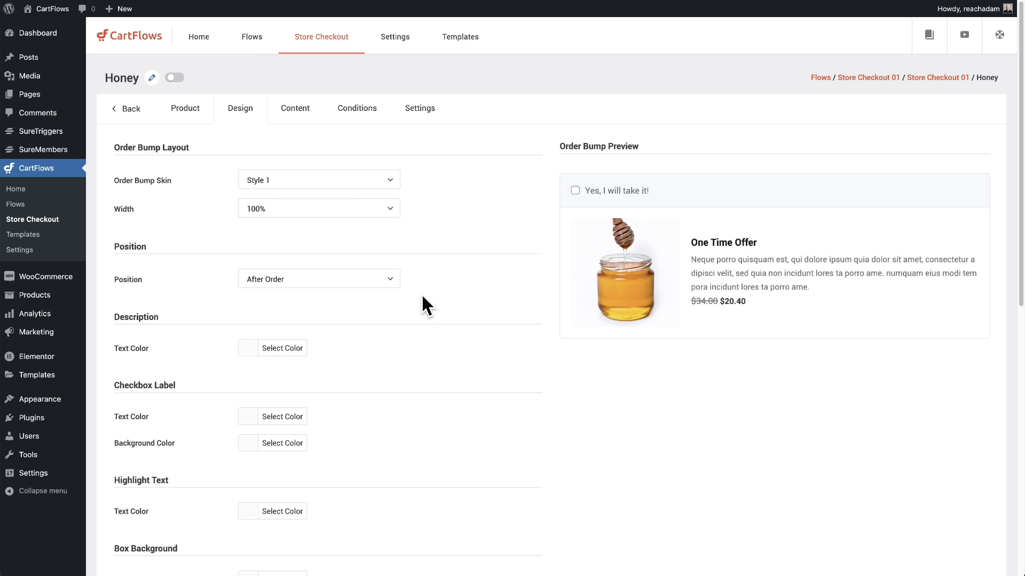
left_click(393, 183)
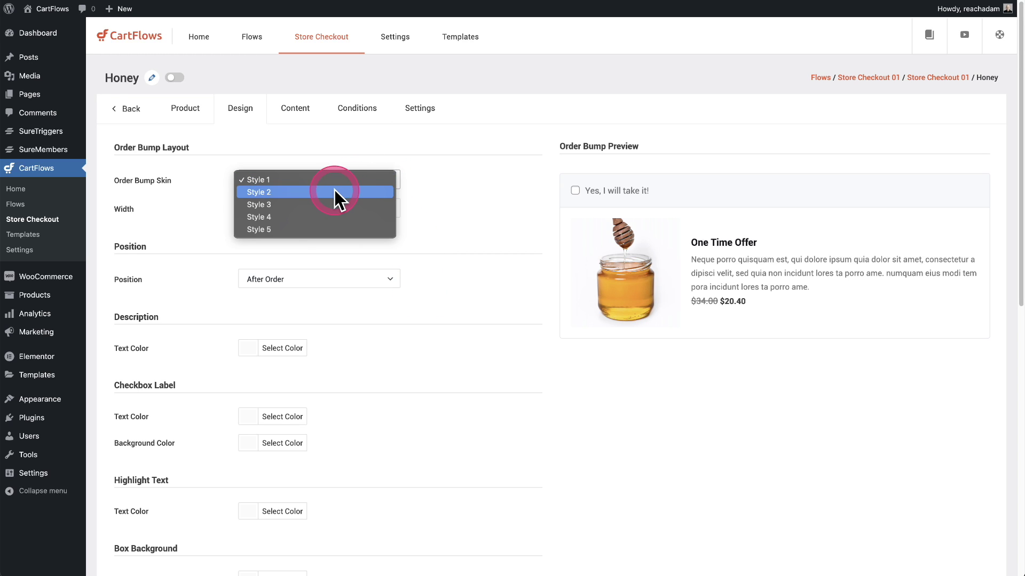
left_click(322, 191)
left_click(327, 184)
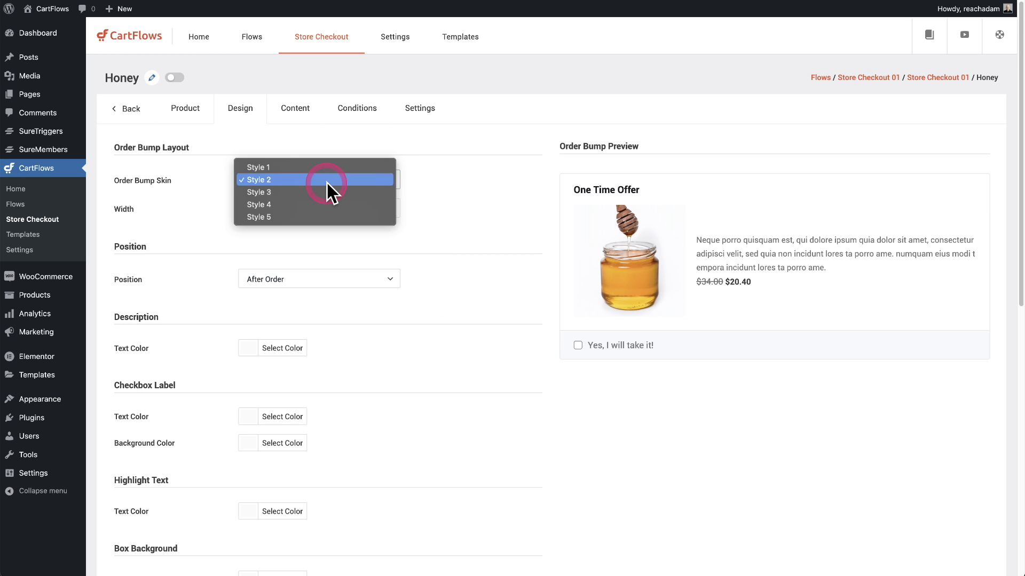
left_click(327, 191)
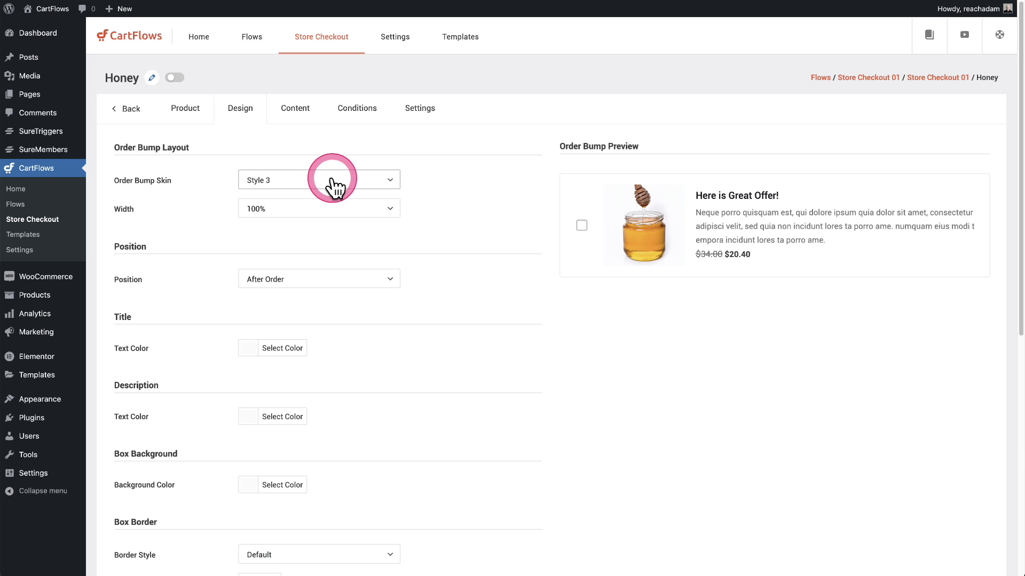
left_click(331, 180)
left_click(333, 191)
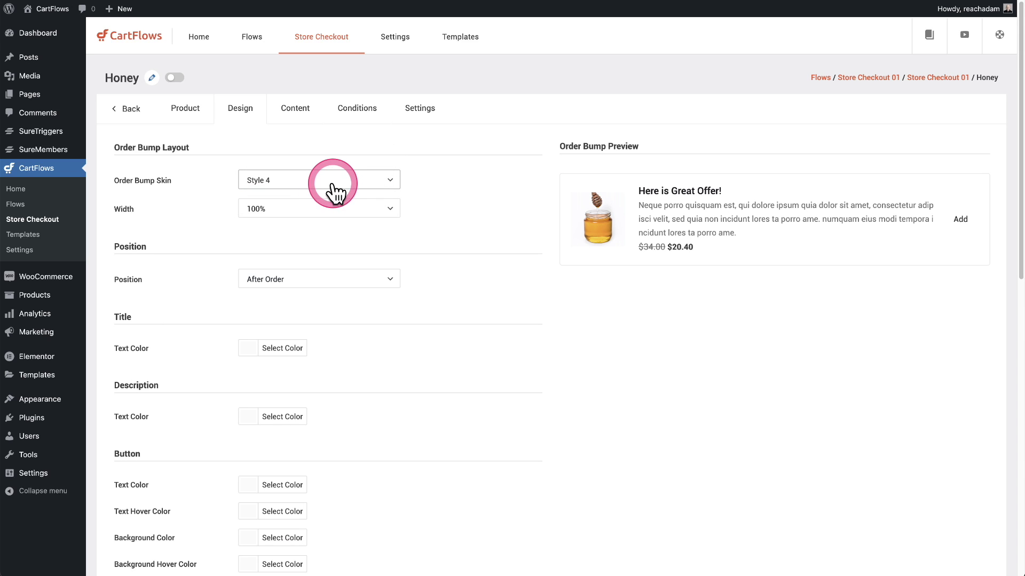
Compare Style 2 with Style 1 and settle on the Style 2 skin.
left_click(335, 178)
left_click(337, 154)
left_click(334, 181)
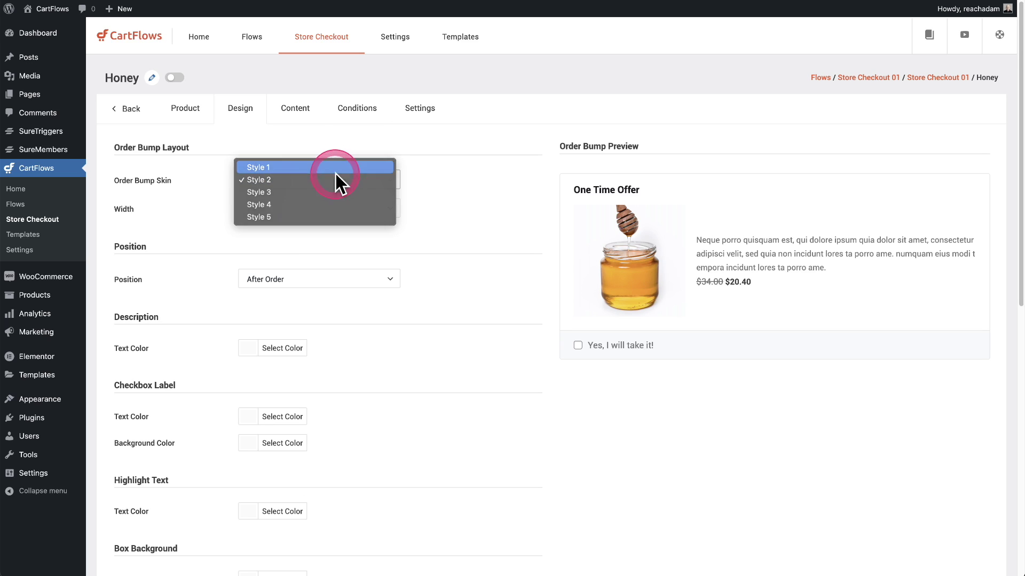
left_click(396, 217)
left_click(354, 180)
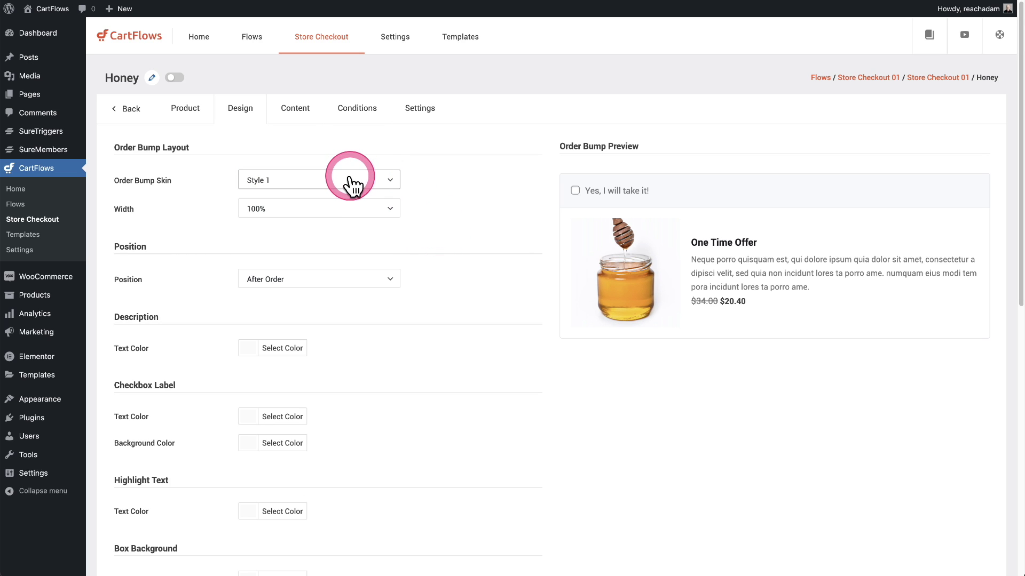
left_click(322, 194)
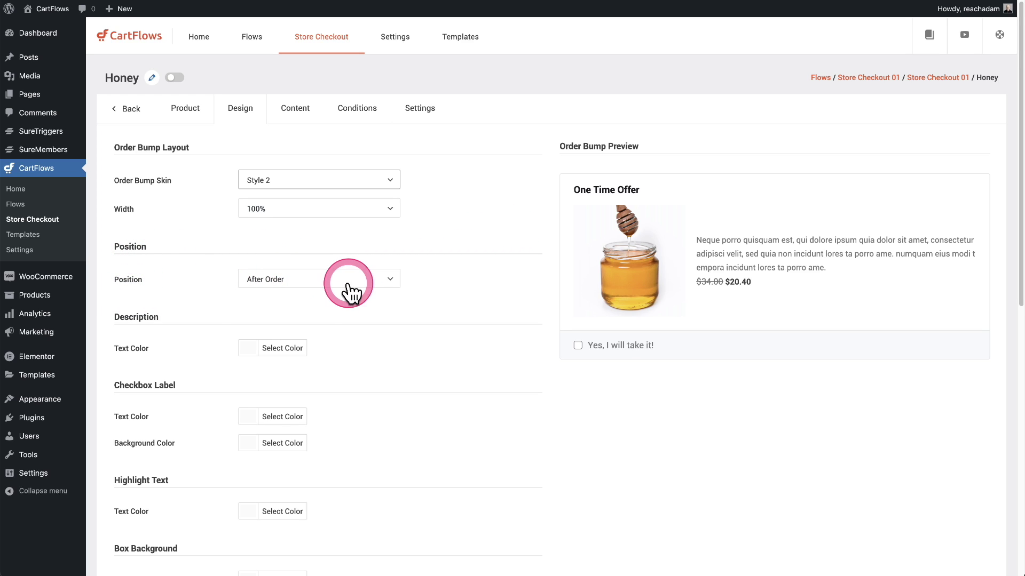
Position the Honey bump After Payment and save its design settings.
left_click(375, 278)
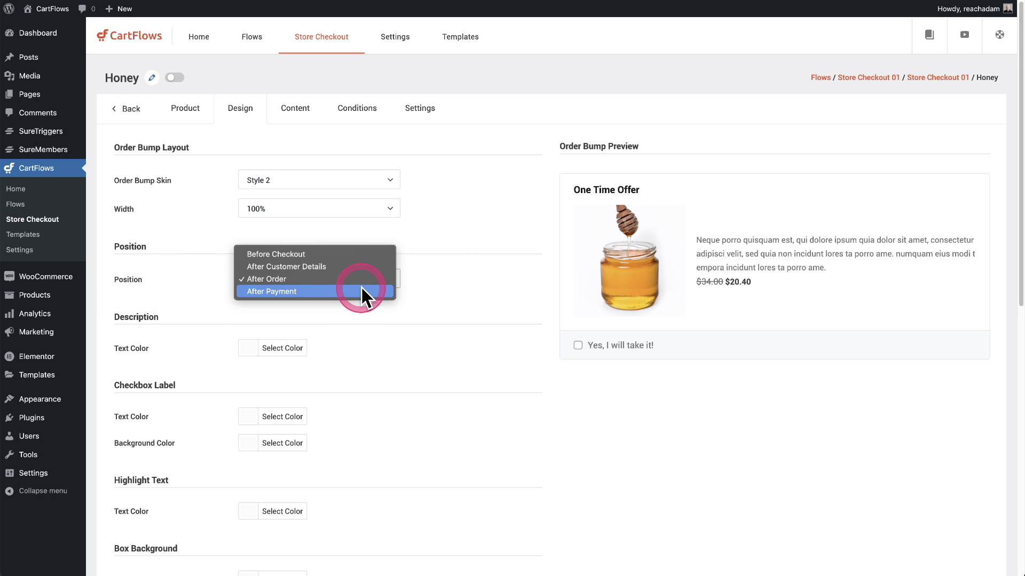
left_click(361, 291)
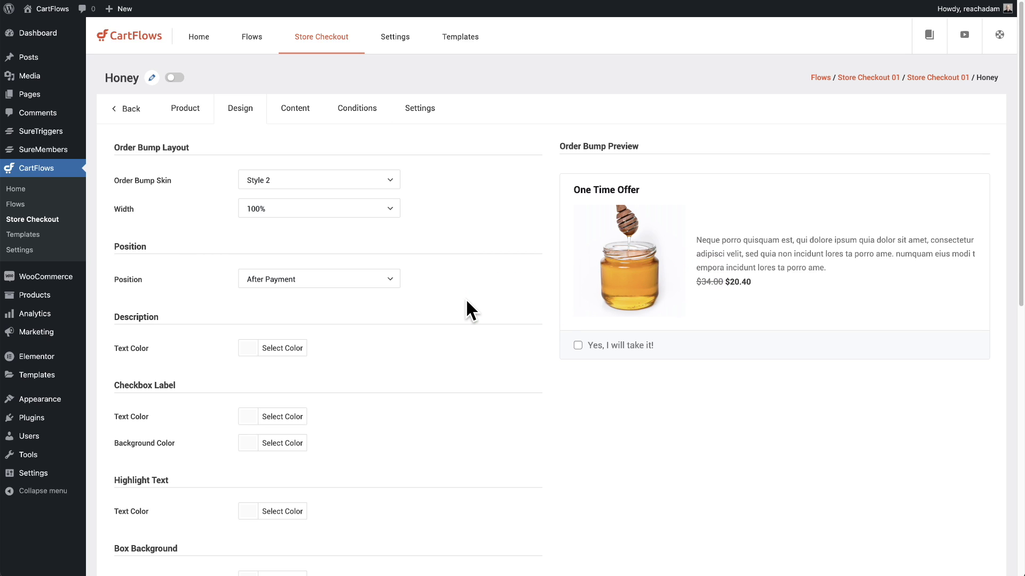
scroll(462, 307, "down", 3)
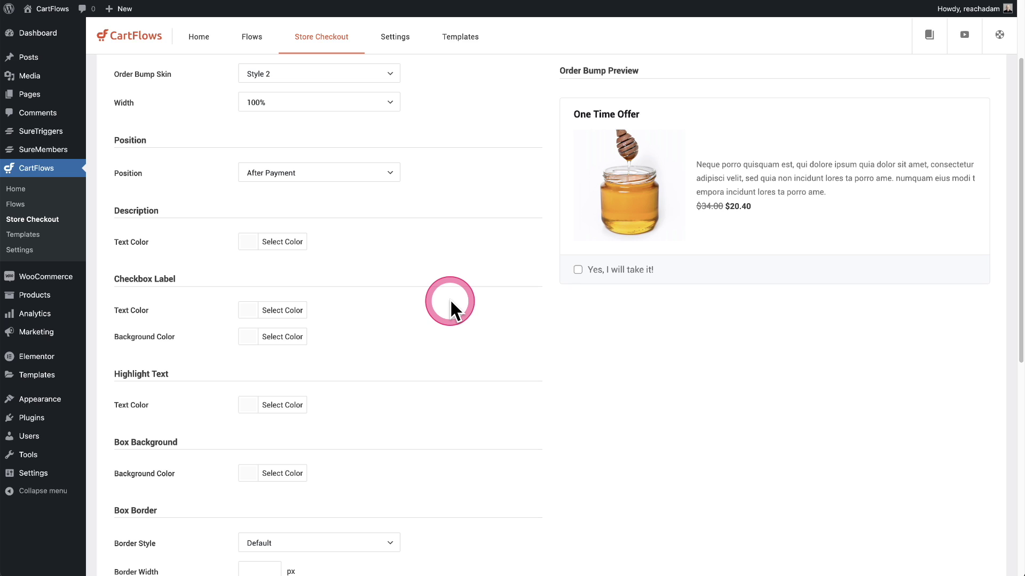
scroll(370, 326, "down", 1)
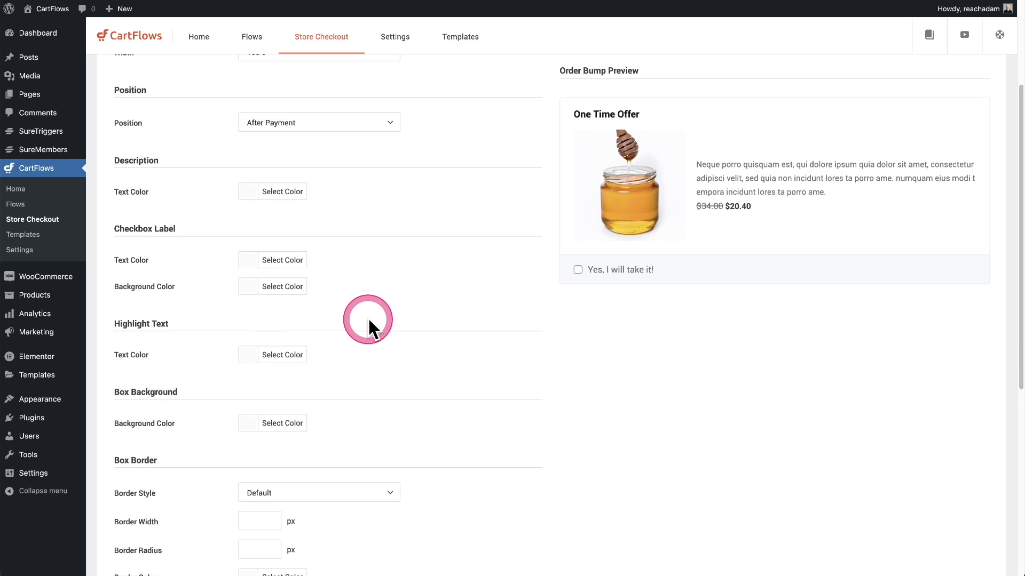
scroll(367, 317, "down", 10)
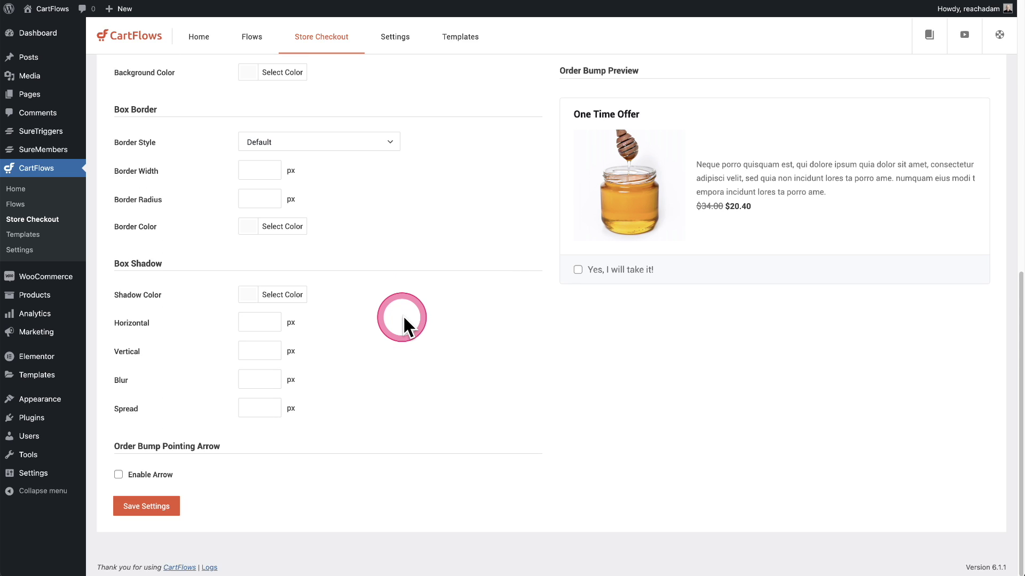
scroll(402, 315, "up", 12)
scroll(402, 316, "down", 12)
left_click(158, 510)
scroll(401, 390, "up", 10)
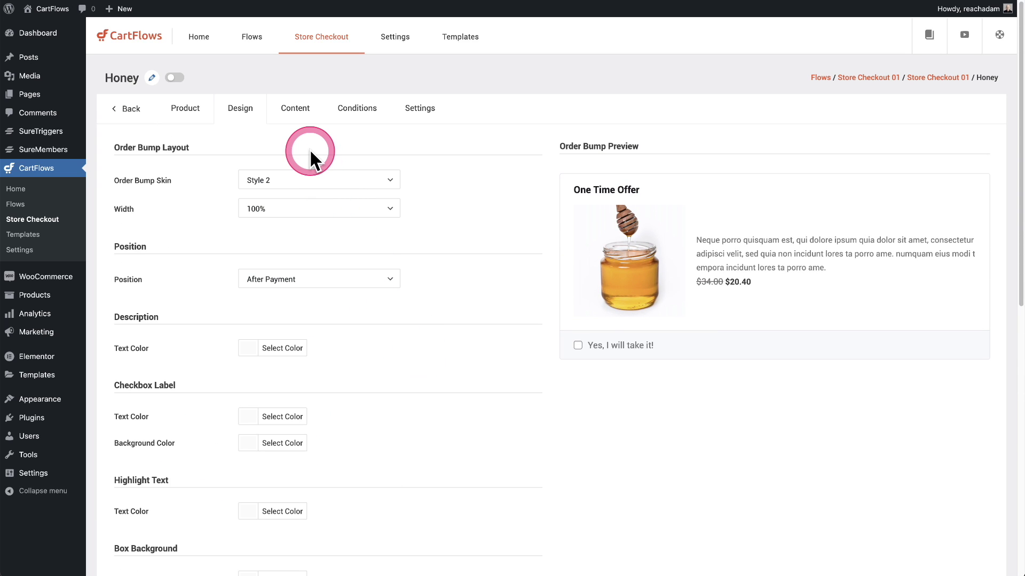
Switch to the Honey bump's Content settings and put the caret in the Description editor.
left_click(302, 121)
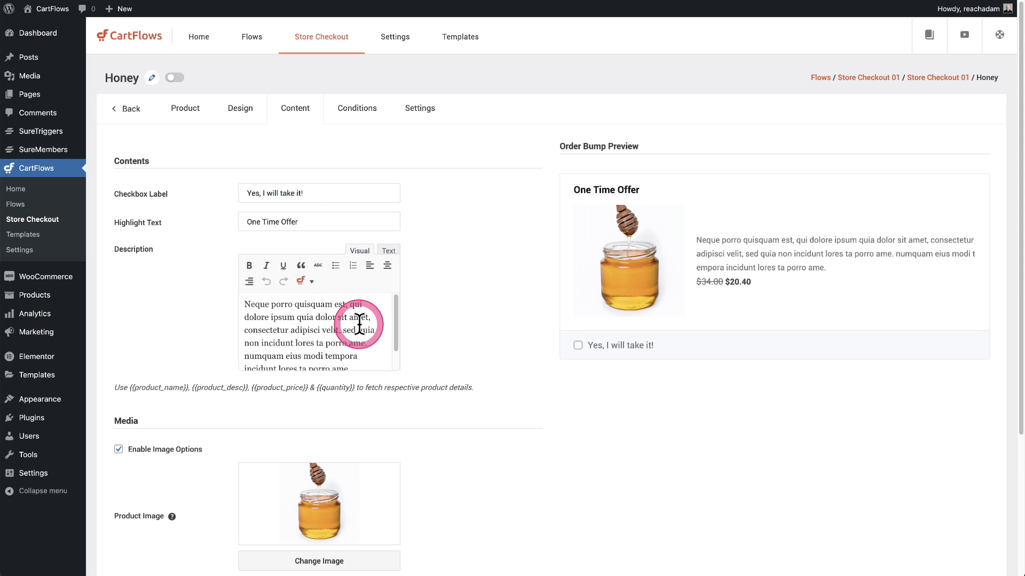
scroll(359, 324, "down", 1)
scroll(360, 324, "up", 2)
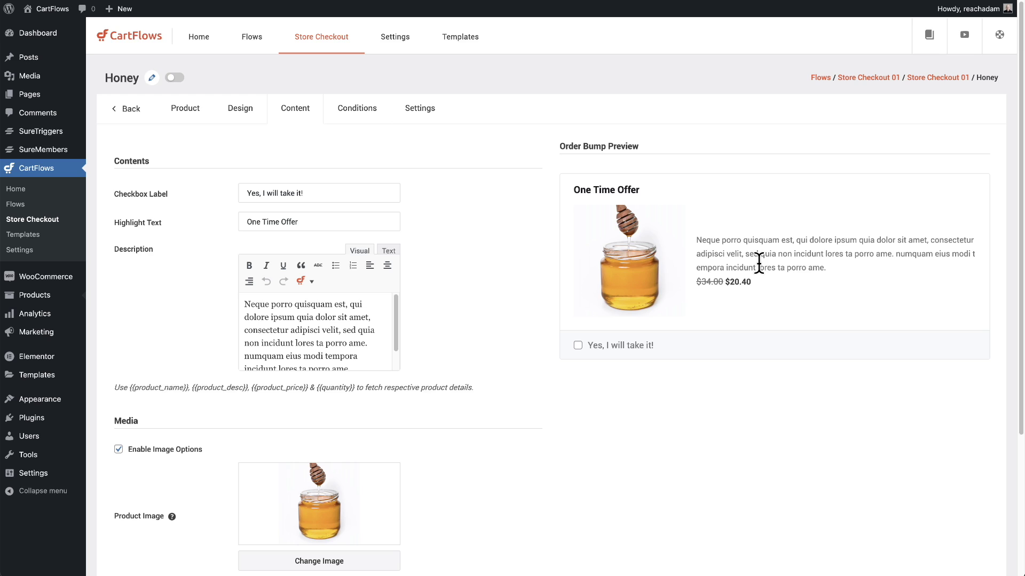
left_click(355, 316)
Select the bump description text and open Fresh Organic Honey for editing.
type("{{product_price}}")
left_click_drag(354, 343, 236, 282)
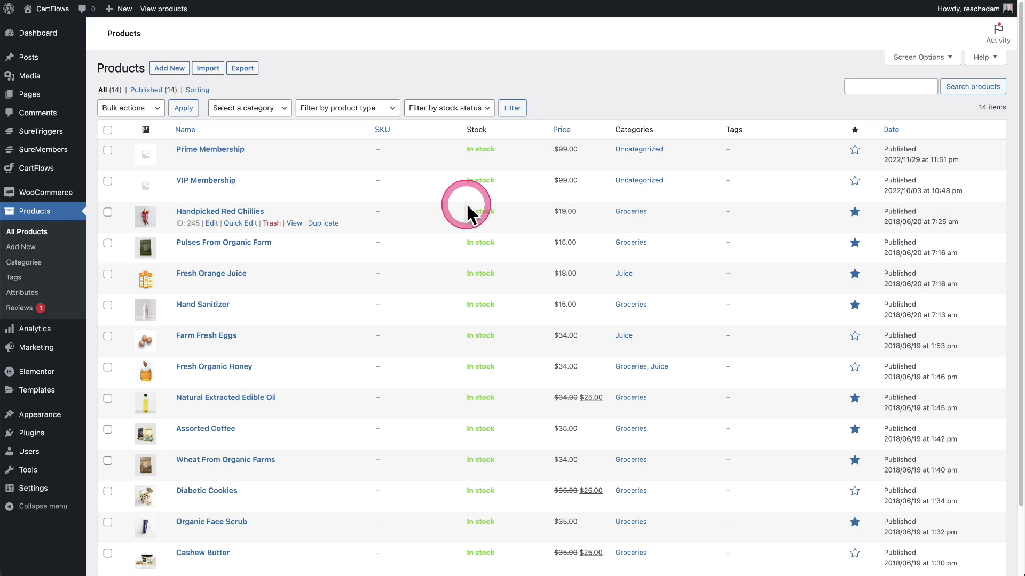
left_click(237, 367)
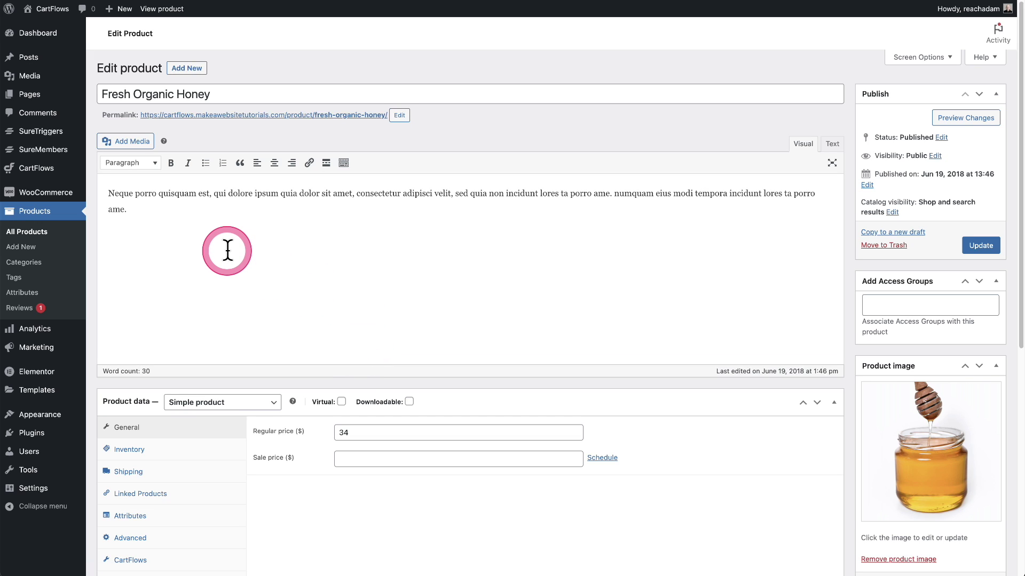
left_click_drag(130, 201, 115, 184)
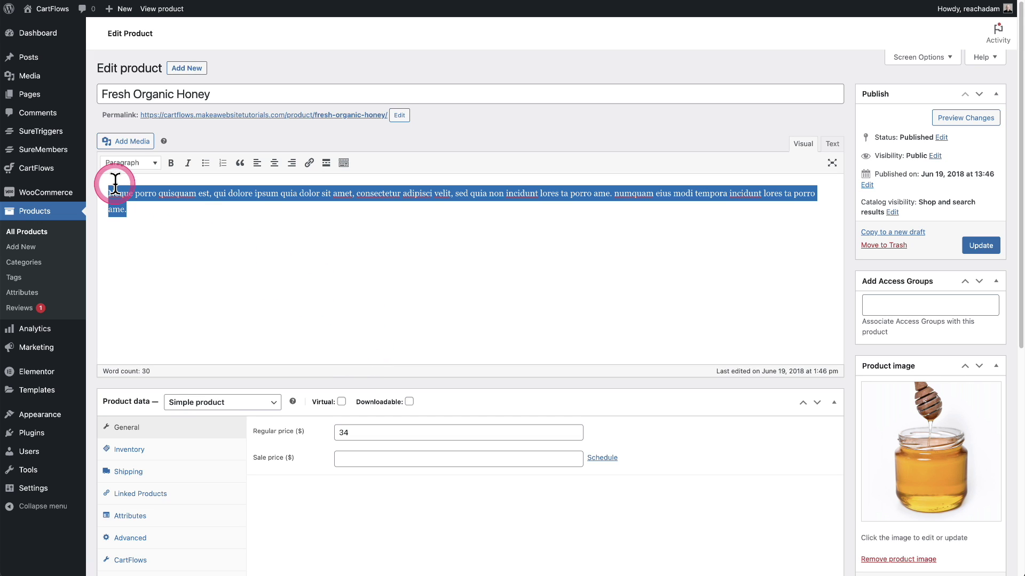
left_click(249, 243)
Replace the product's short description with the pasted honey text and update the product.
scroll(271, 238, "down", 5)
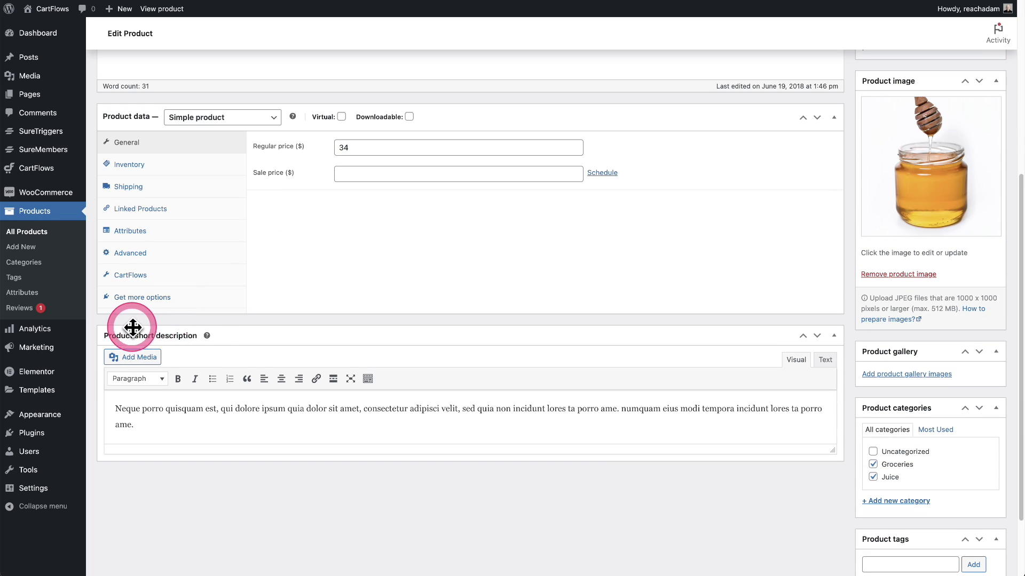
left_click(144, 426)
left_click_drag(144, 425, 107, 405)
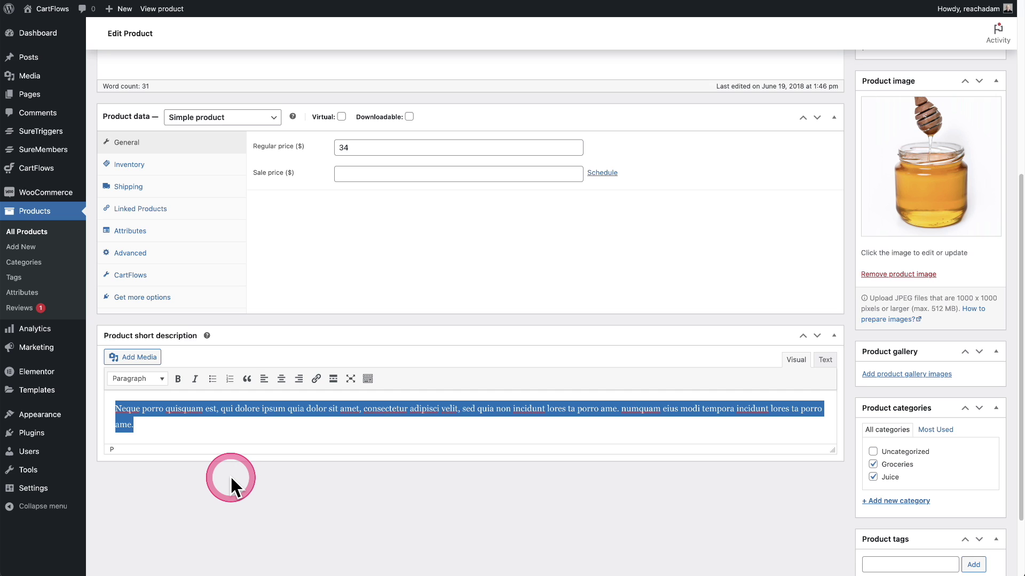
key("ctrl+v")
scroll(567, 435, "up", 5)
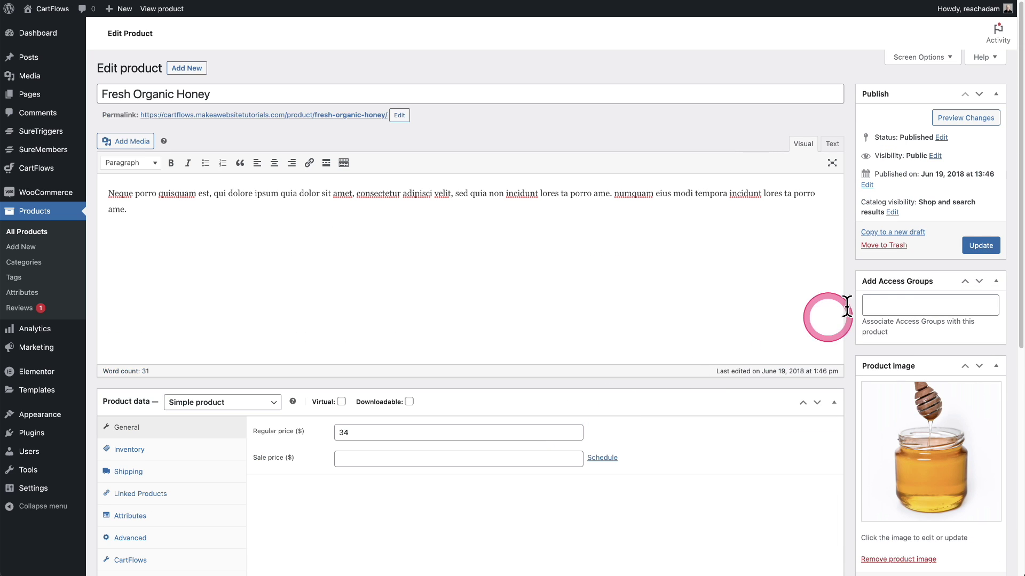
left_click(980, 244)
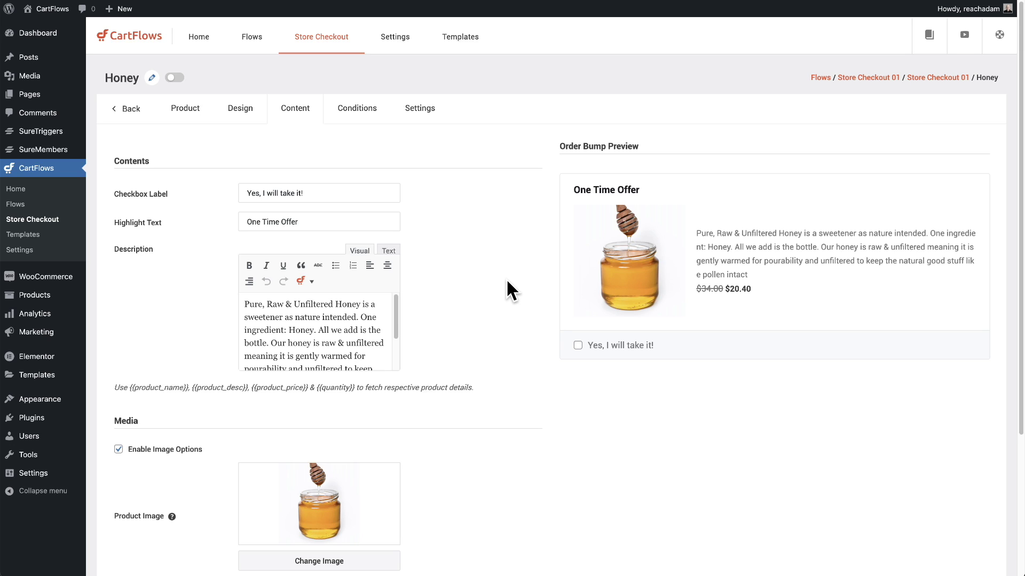
Delete the description sentences from 'Our honey' through 'intact' and save the content settings.
scroll(323, 305, "down", 5)
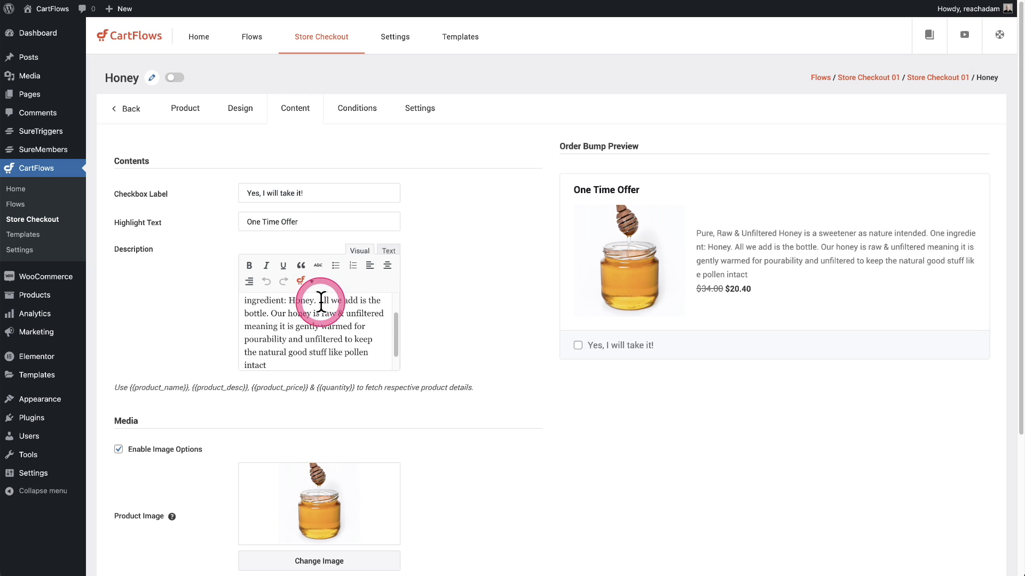
scroll(306, 354, "down", 1)
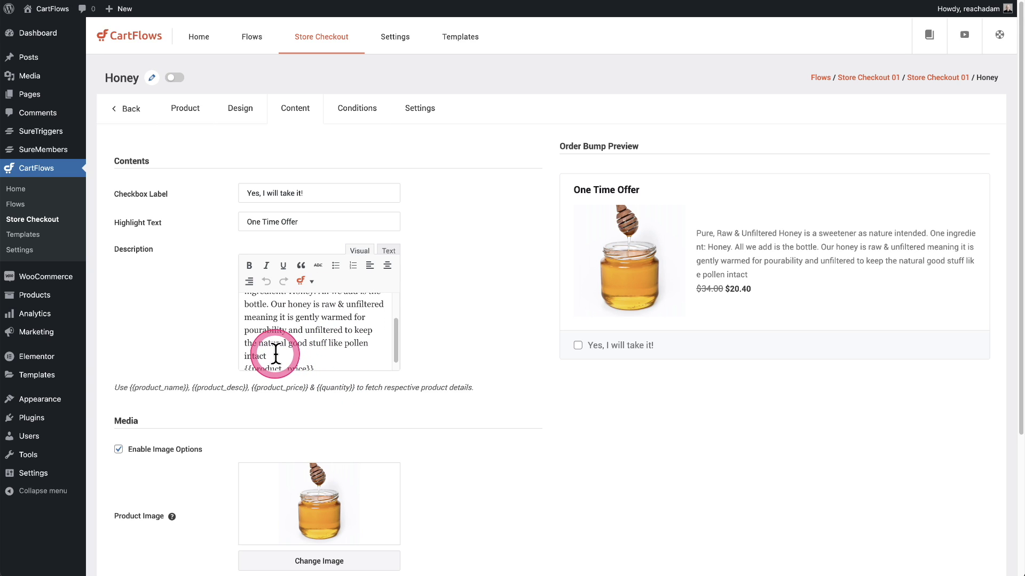
left_click_drag(275, 355, 272, 304)
key("BackSpace")
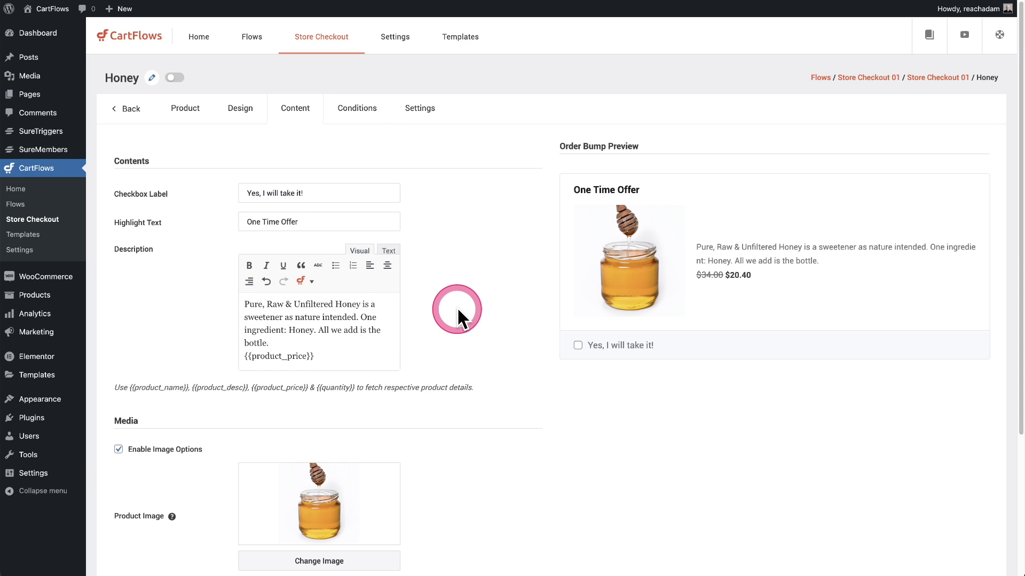
scroll(457, 308, "down", 4)
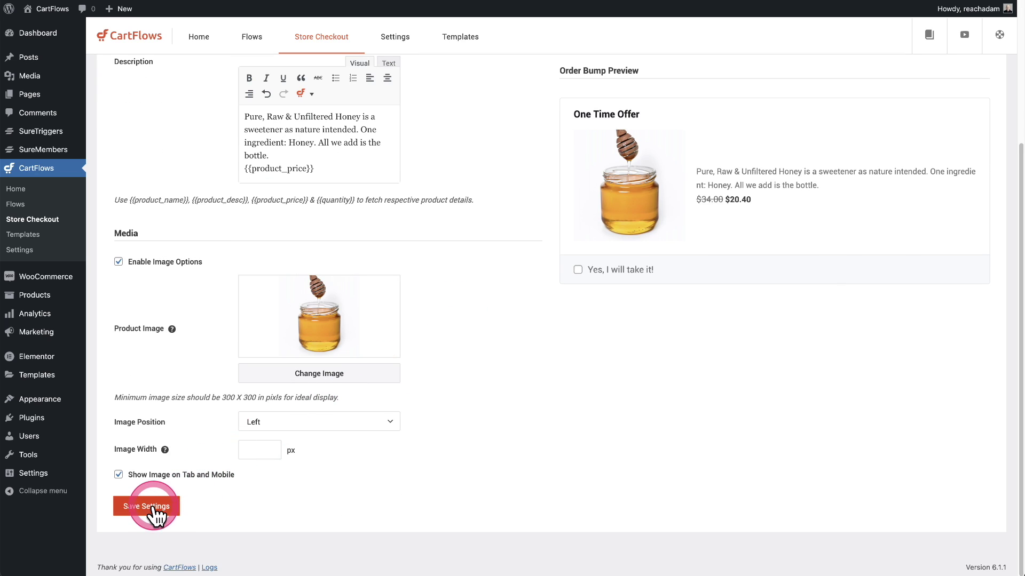
left_click(154, 514)
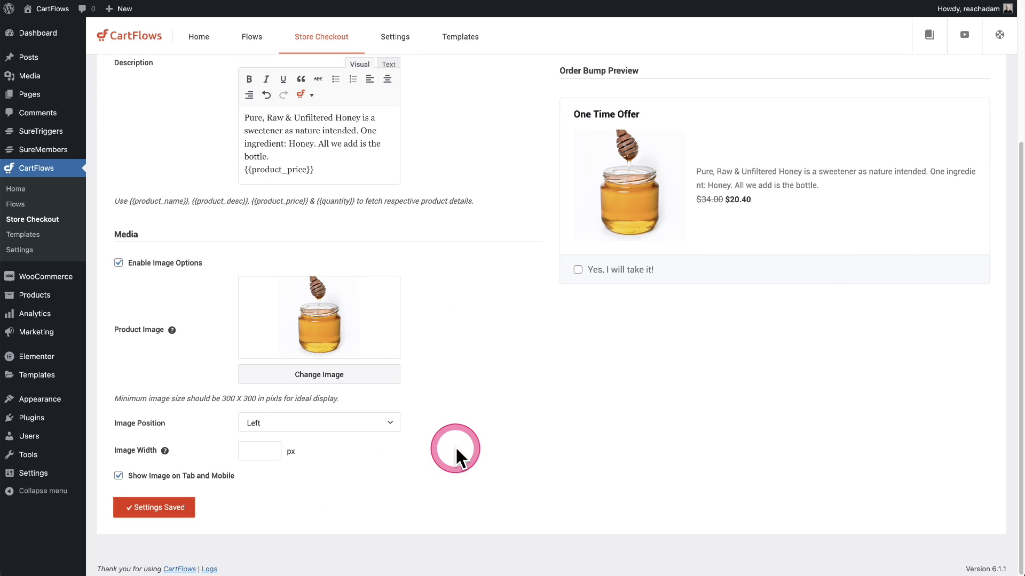
scroll(455, 447, "up", 5)
Enable the conditional order bump with a Product(s) condition rule.
left_click(354, 114)
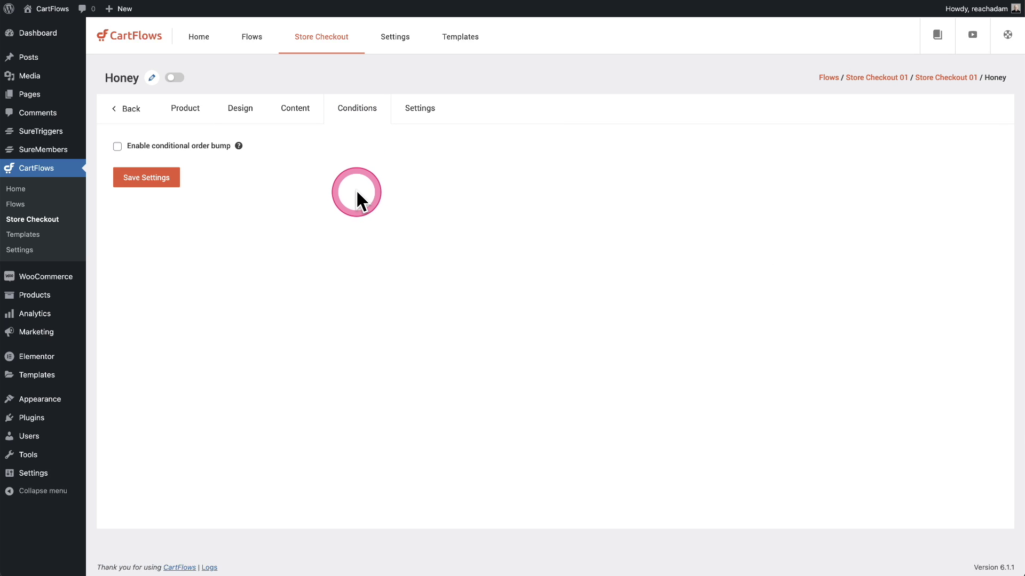
left_click(170, 150)
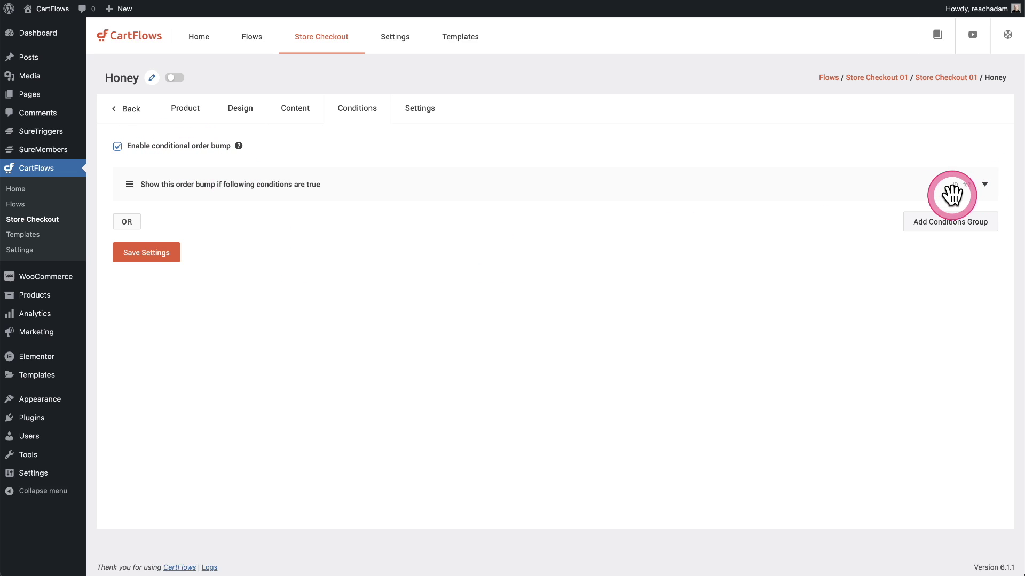
left_click(985, 184)
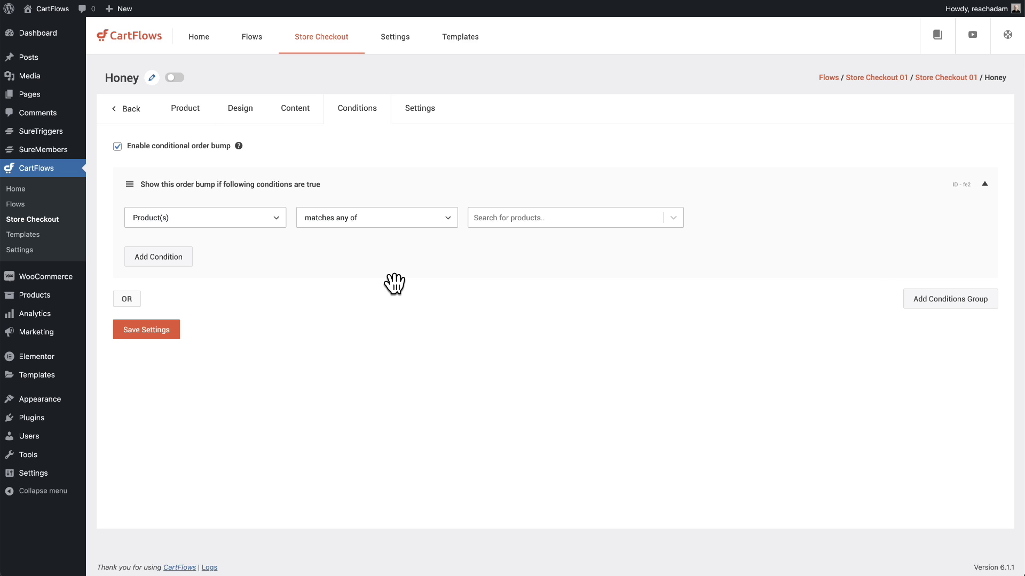
left_click(276, 222)
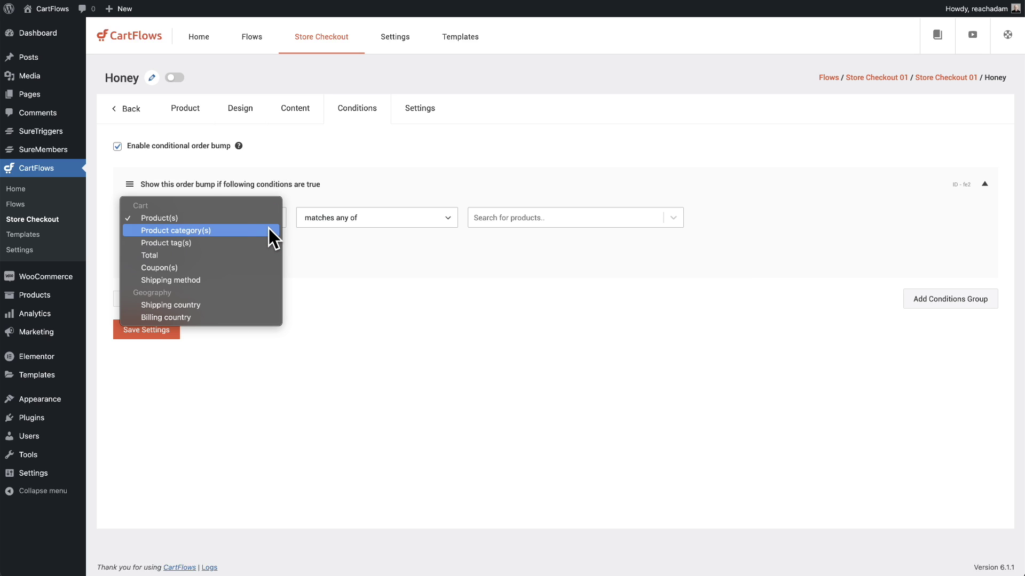
left_click(259, 238)
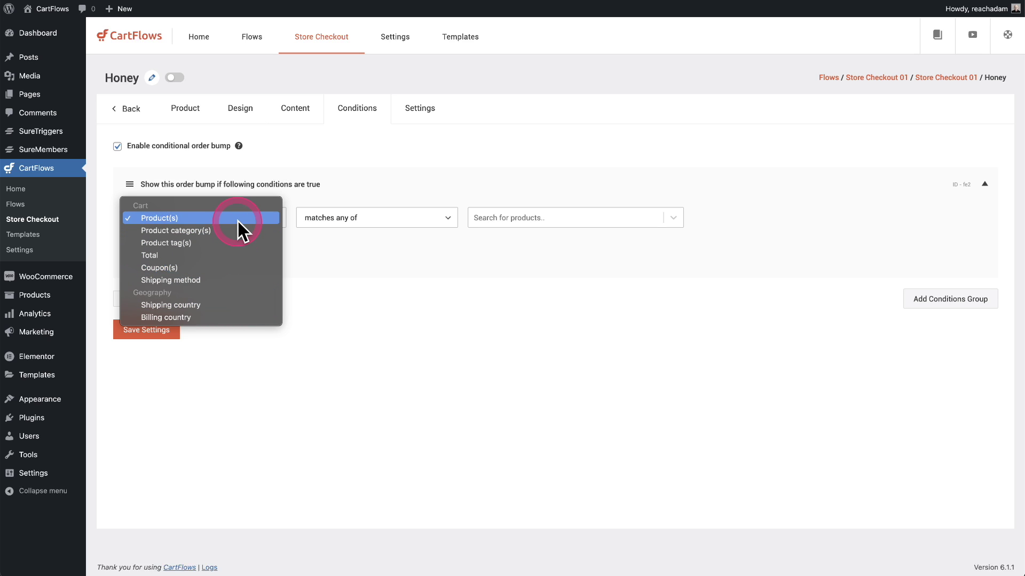
left_click(380, 267)
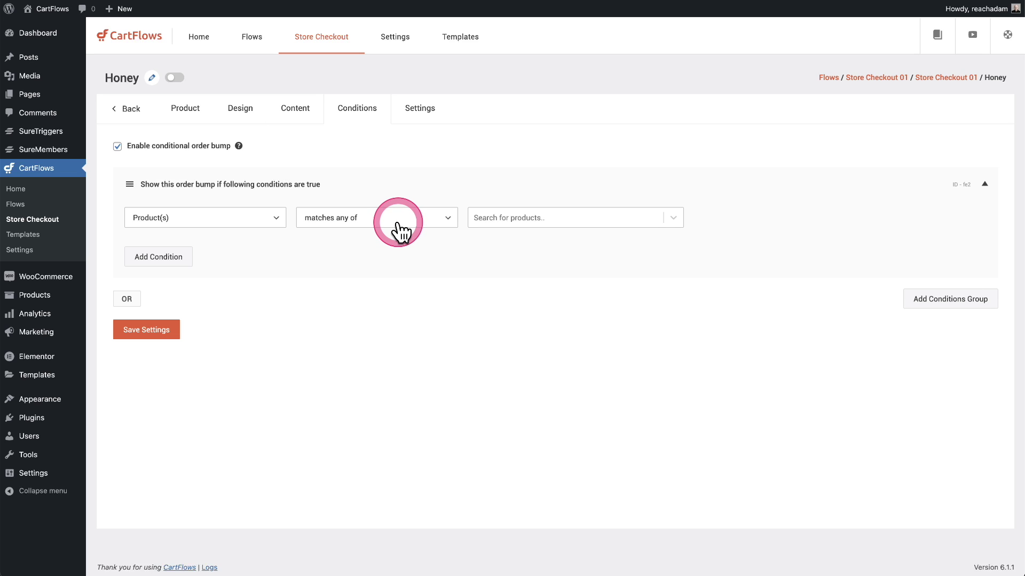
Match the condition against Assorted Coffee and save the conditions.
left_click(512, 226)
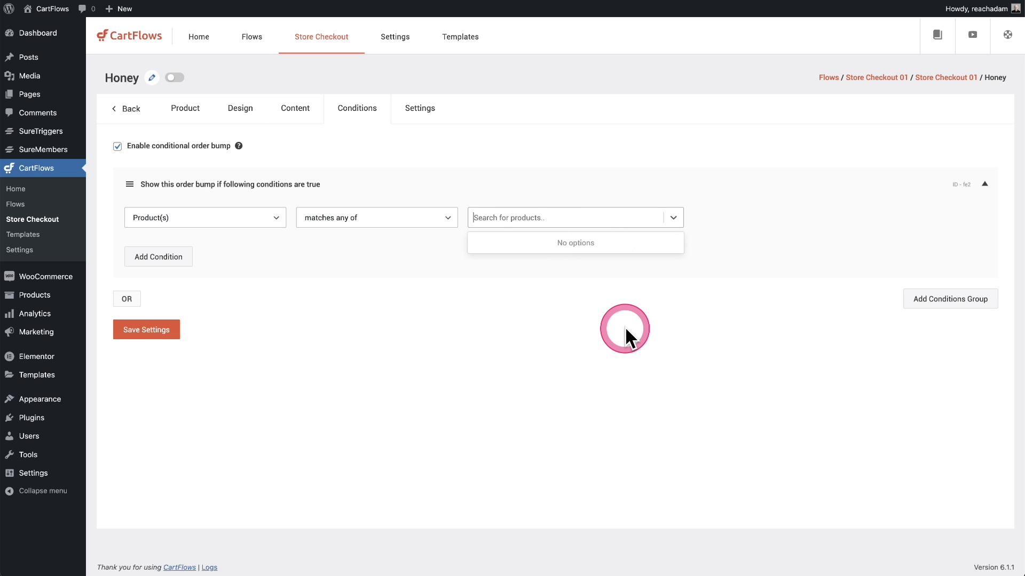
type("coo")
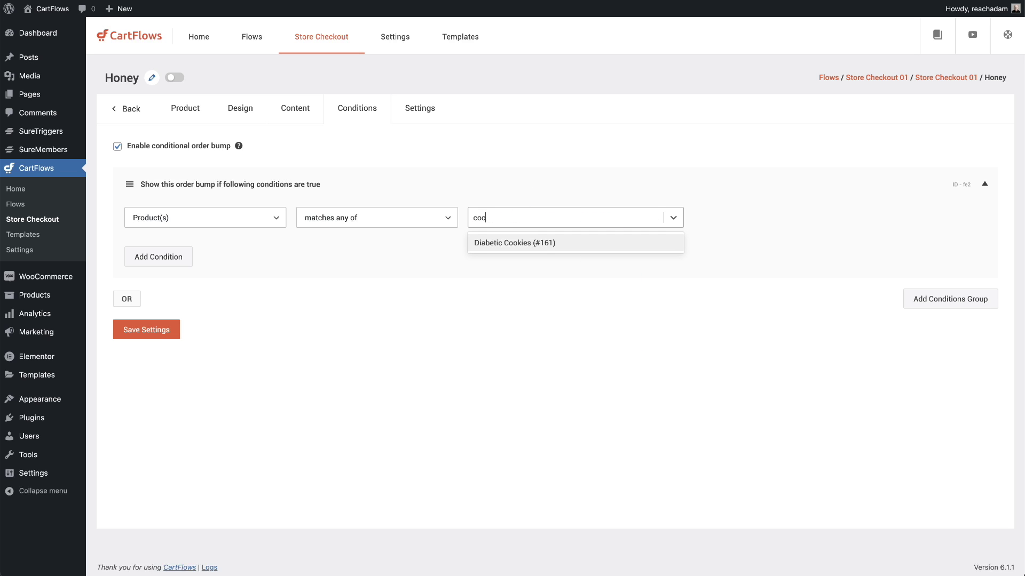
key("BackSpace")
type("f")
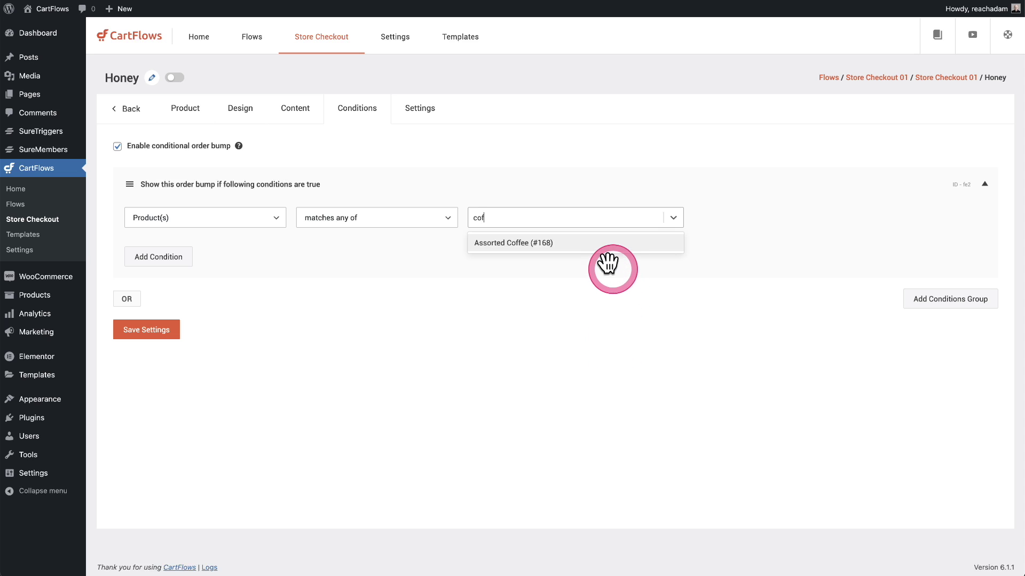
left_click(600, 244)
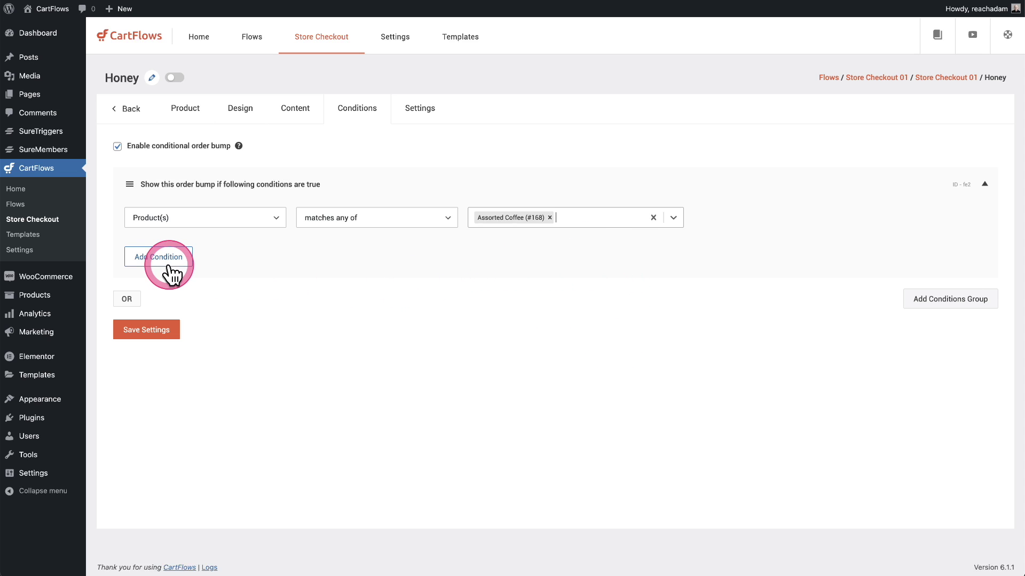
left_click(178, 331)
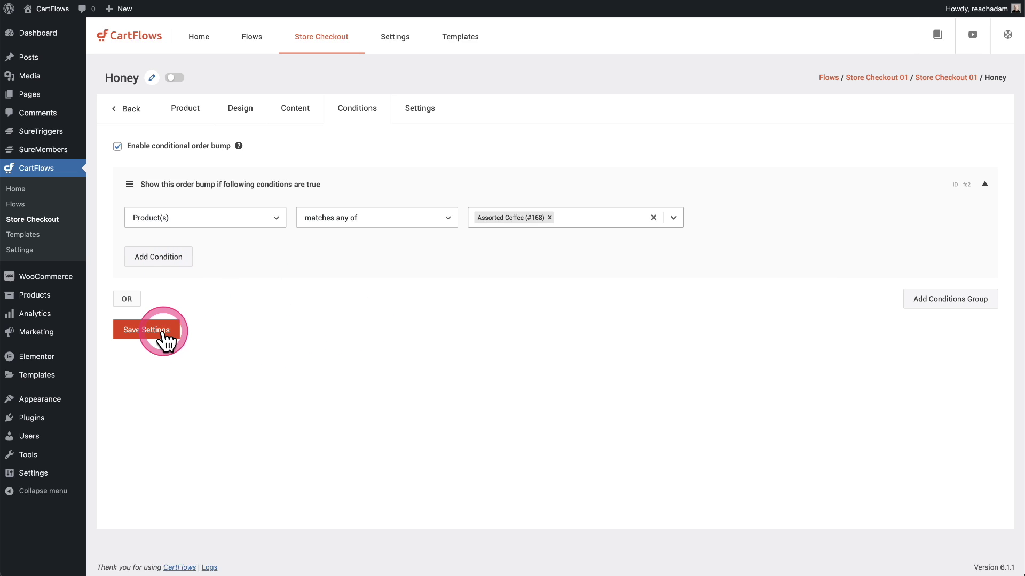
Recheck the saved condition group, then return to the checkout's order bumps list.
left_click(365, 391)
left_click(283, 109)
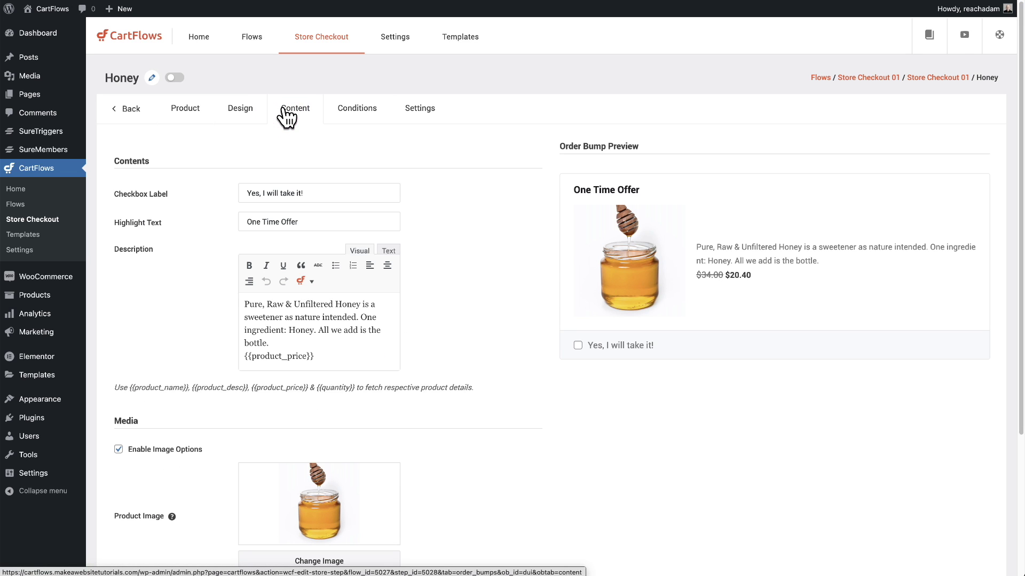
left_click(285, 109)
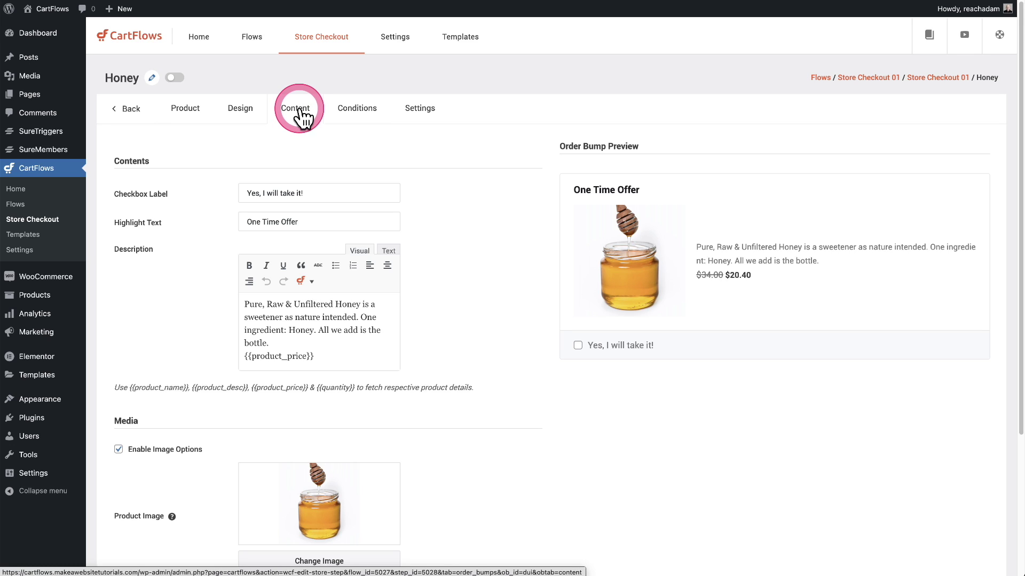
left_click(361, 109)
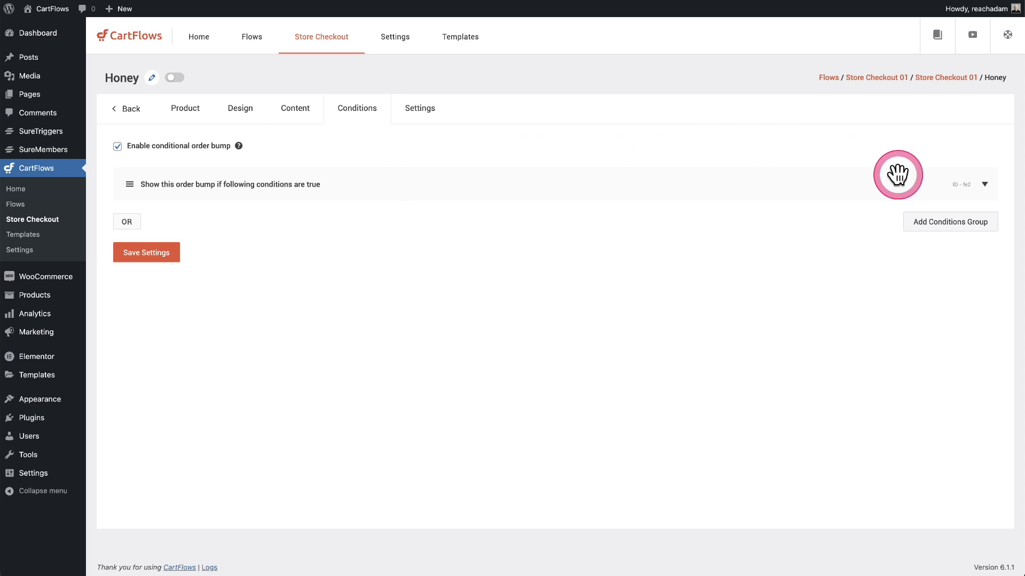
left_click(984, 185)
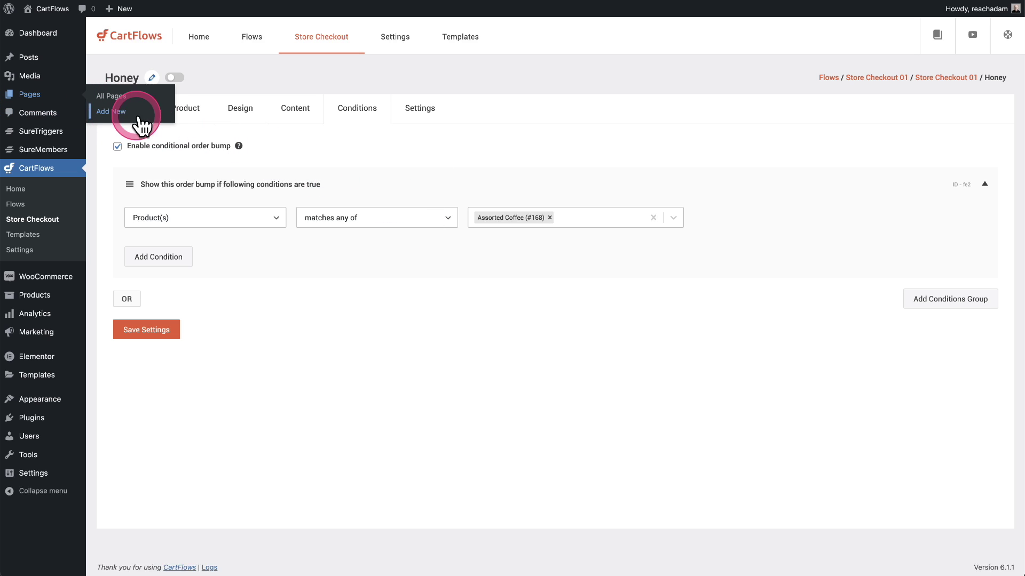
left_click(139, 112)
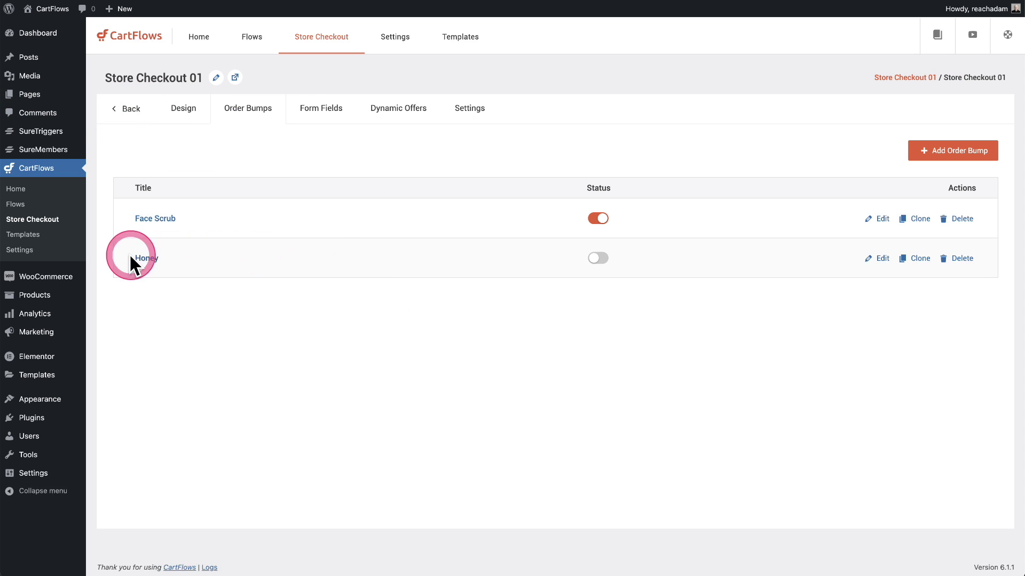
Switch the Honey order bump on so both Face Scrub and Honey are active.
left_click(594, 197)
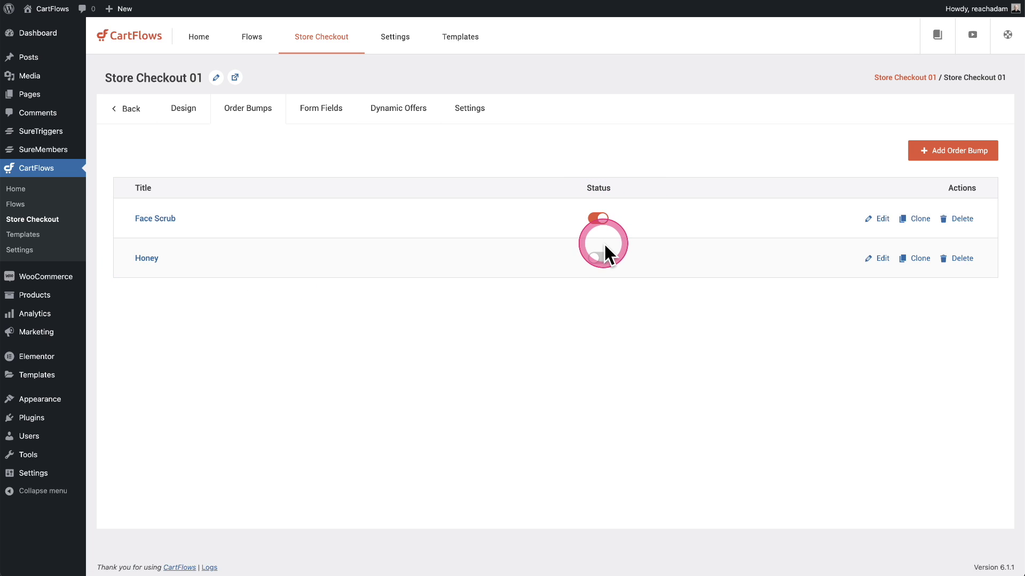
left_click(600, 258)
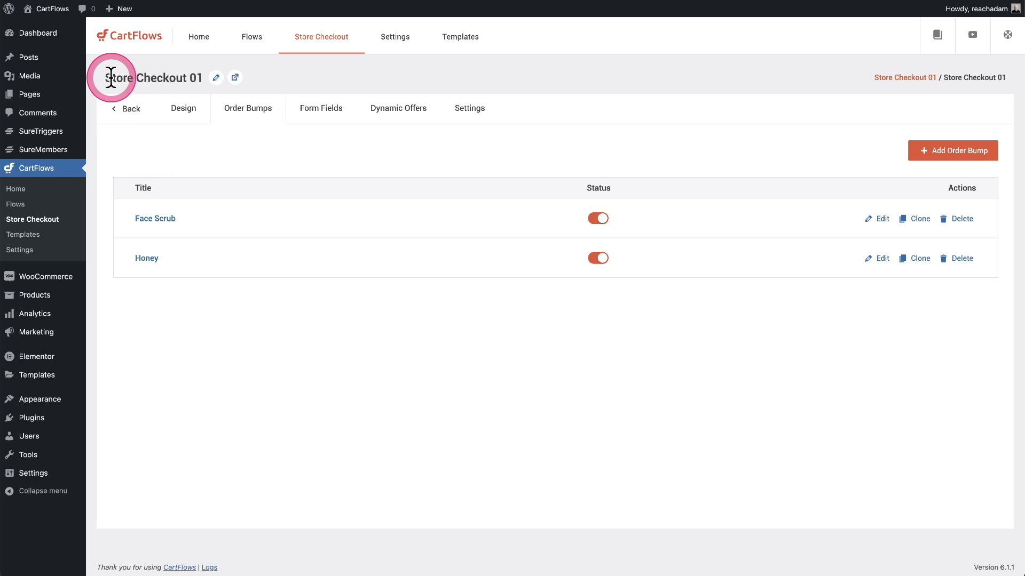
left_click_drag(111, 77, 201, 86)
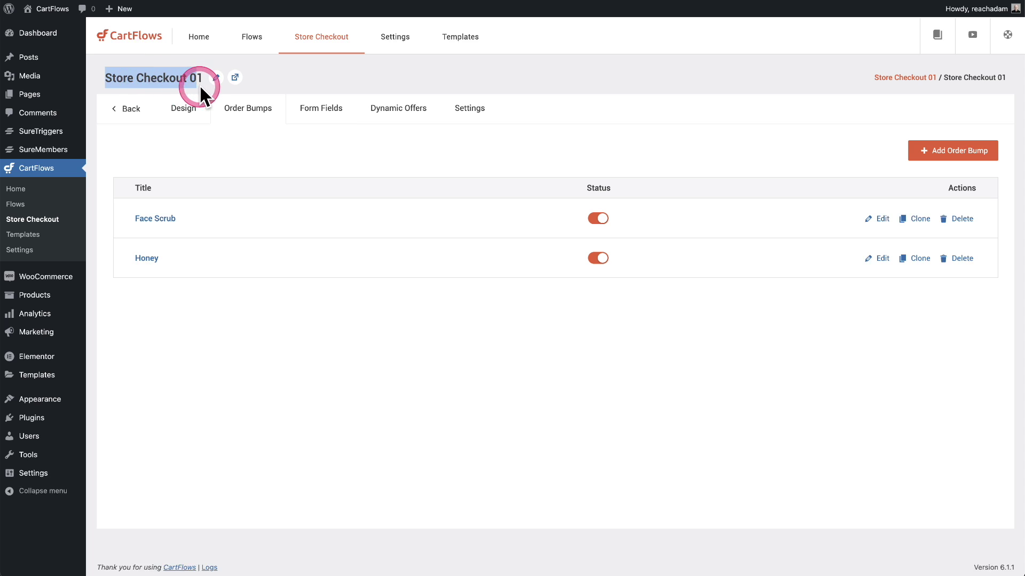
left_click(237, 165)
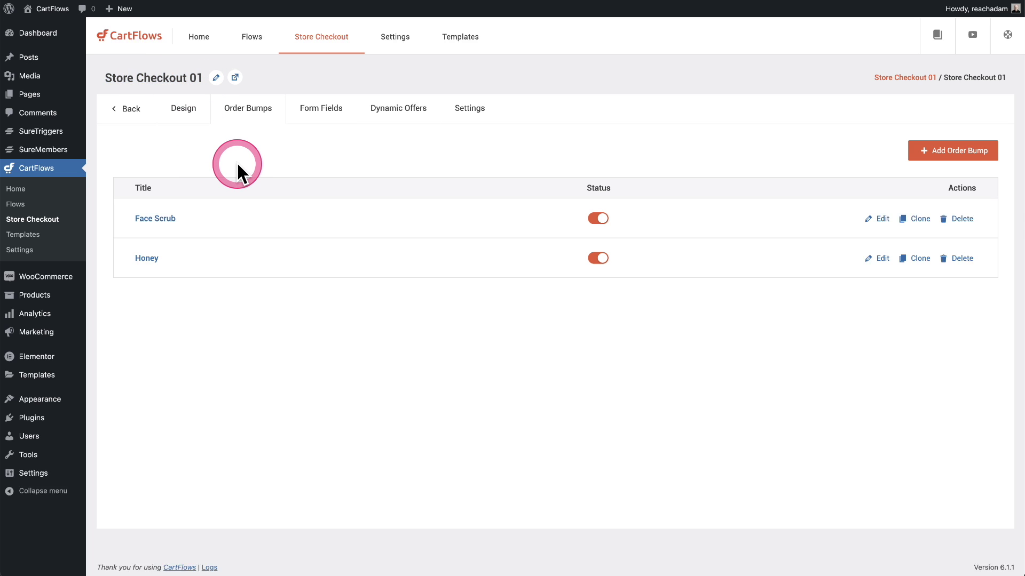
Enable Dynamic Offers for Store Checkout 01 and expand the first offer rule.
left_click(387, 120)
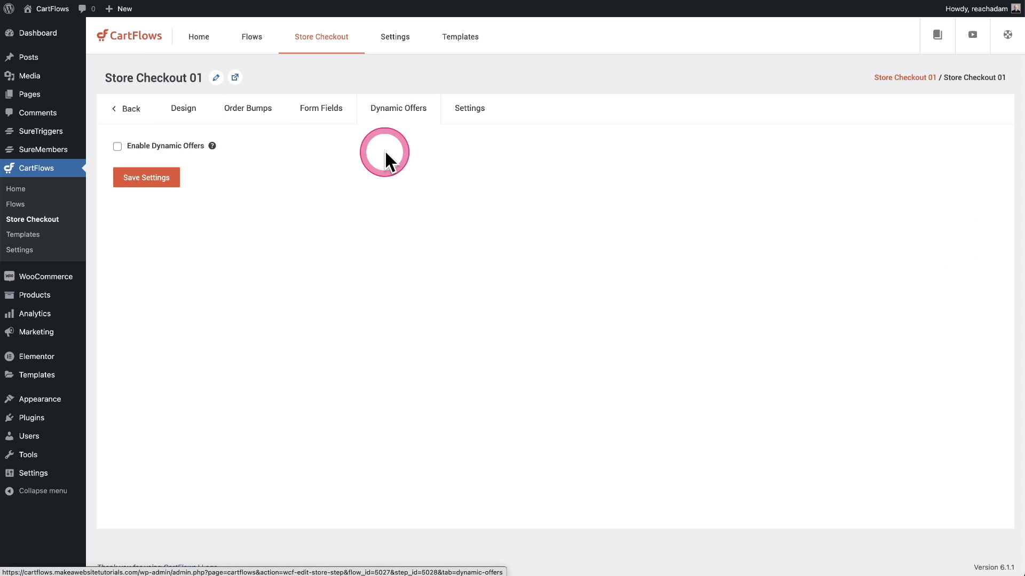
left_click(155, 146)
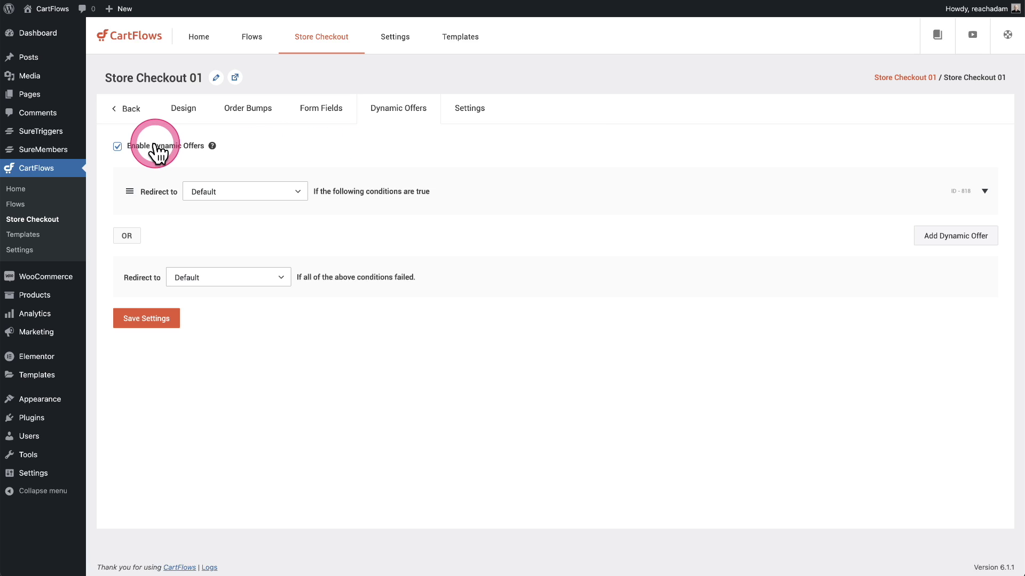
left_click(301, 195)
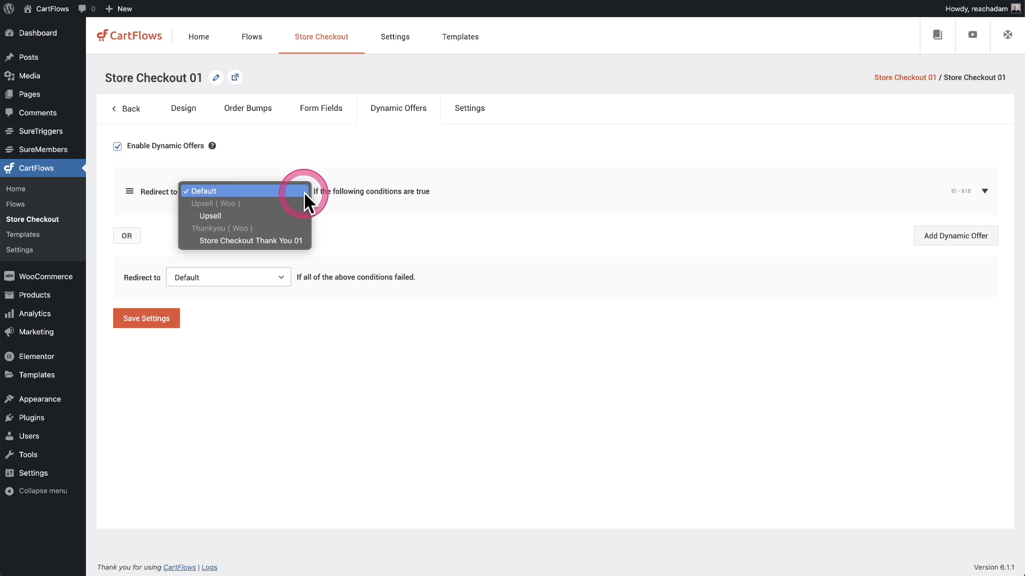
left_click(303, 197)
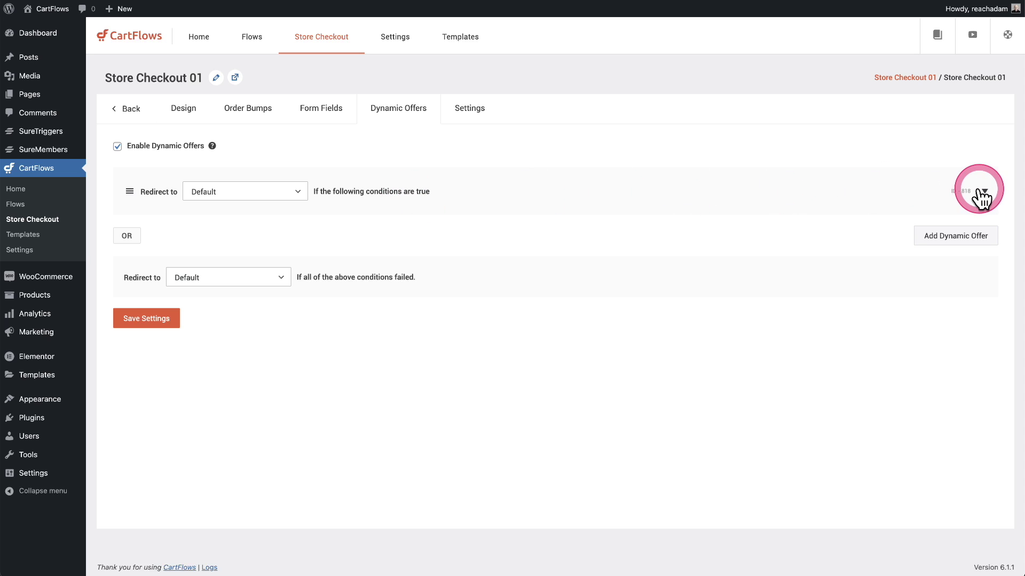
left_click(985, 191)
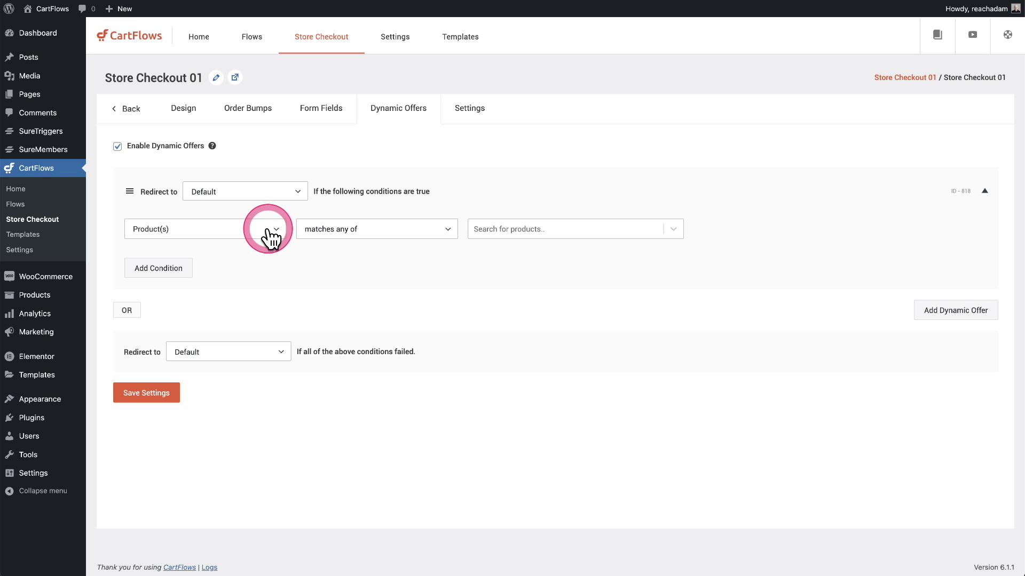
Set the rule to redirect to the Upsell step, keeping the Product(s) condition type.
left_click(297, 192)
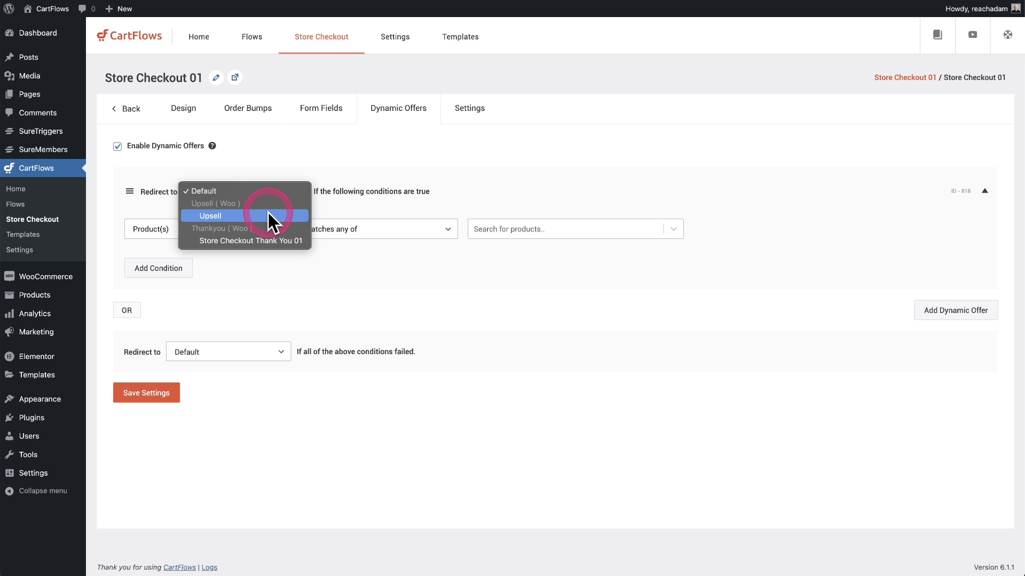
left_click(217, 217)
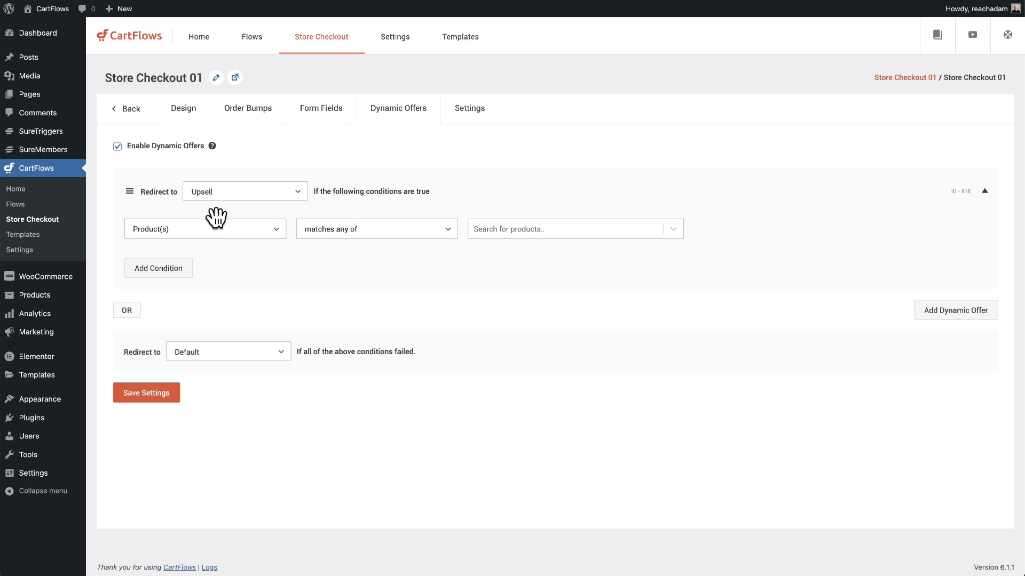
left_click(216, 216)
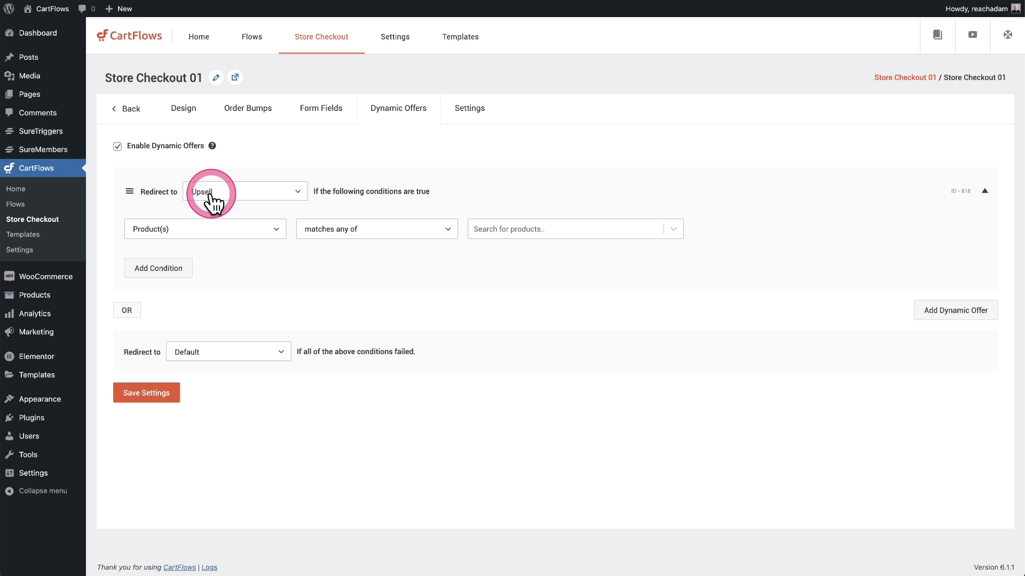
left_click(238, 235)
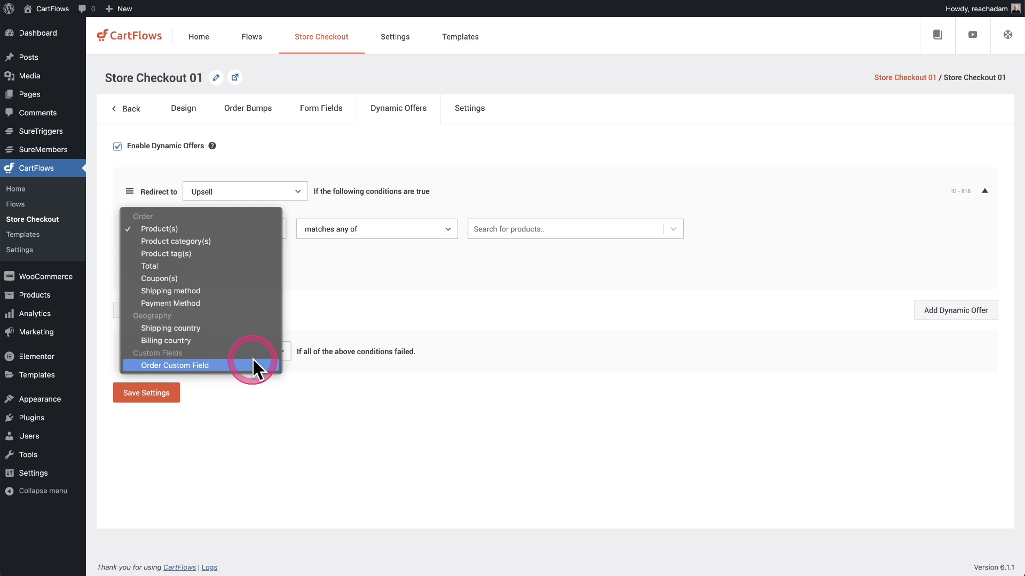
left_click(378, 290)
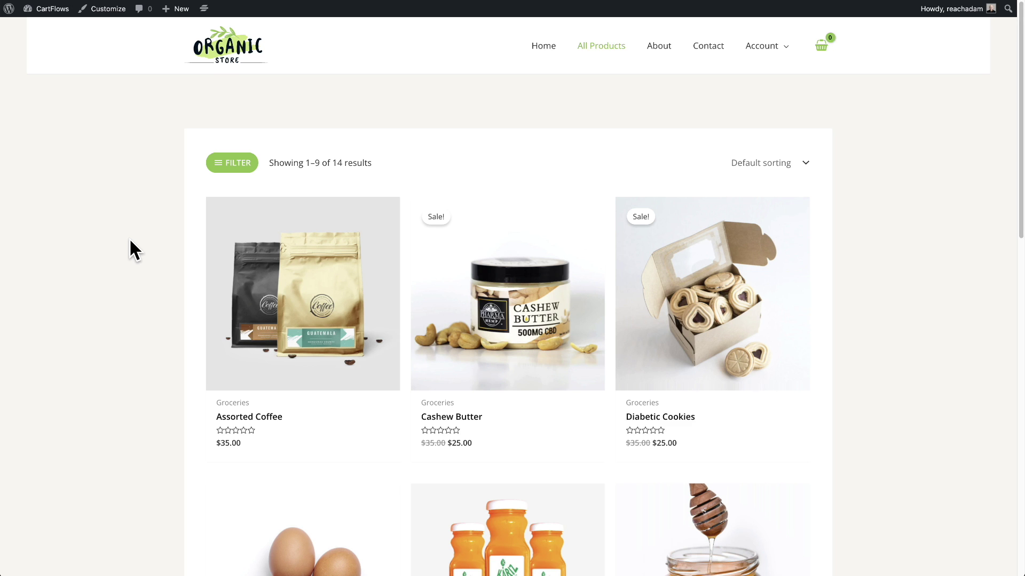
Add Cashew Butter ($25.00) to the cart and proceed to the $35.00 checkout.
mouse_move(279, 270)
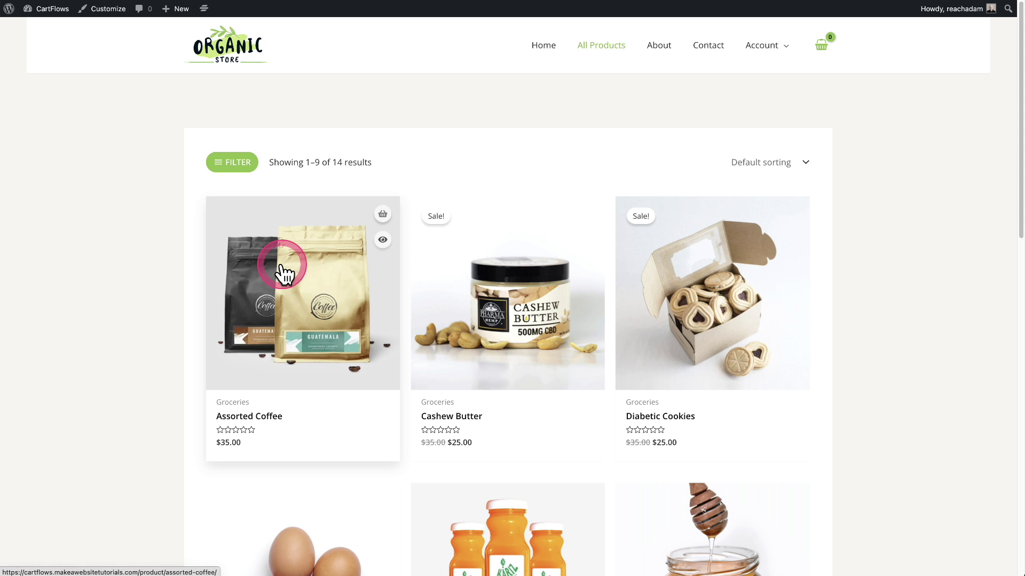
mouse_move(514, 302)
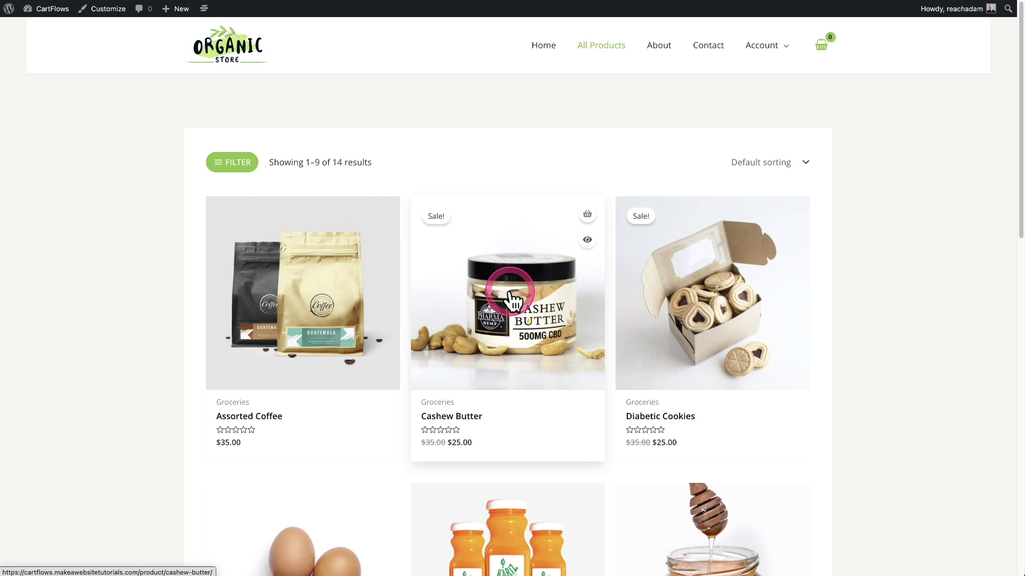
left_click(587, 214)
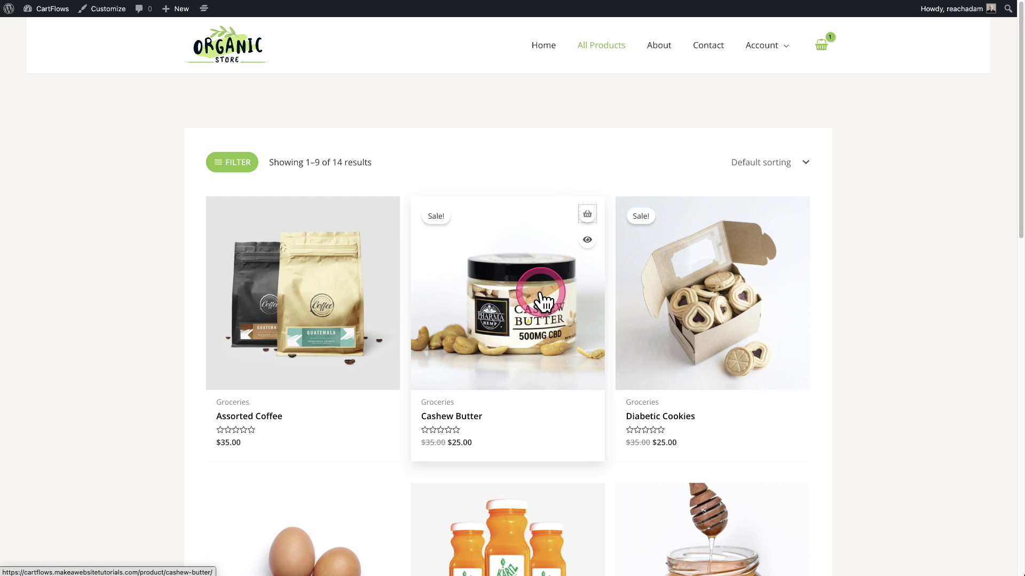
mouse_move(819, 45)
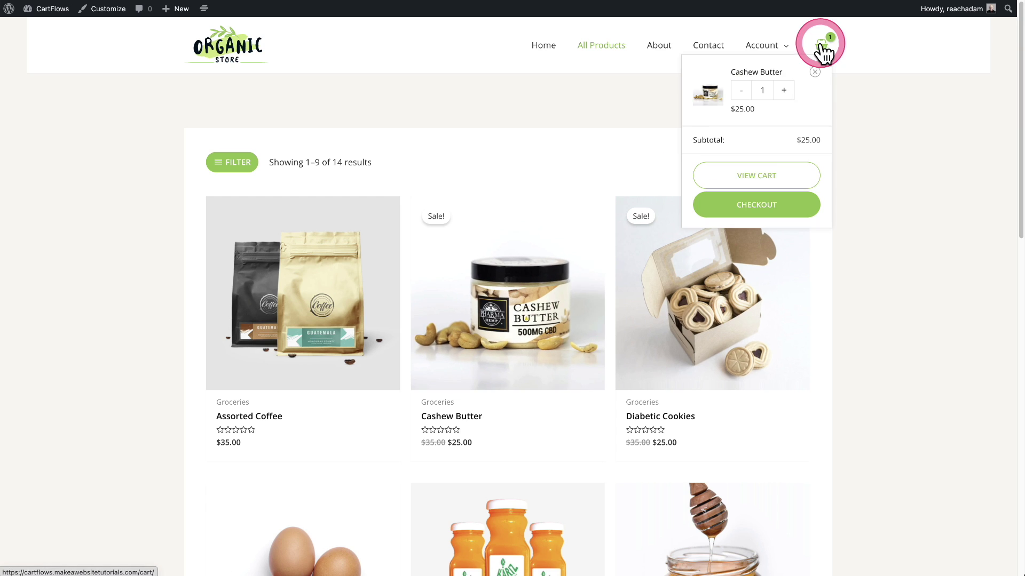
left_click(764, 210)
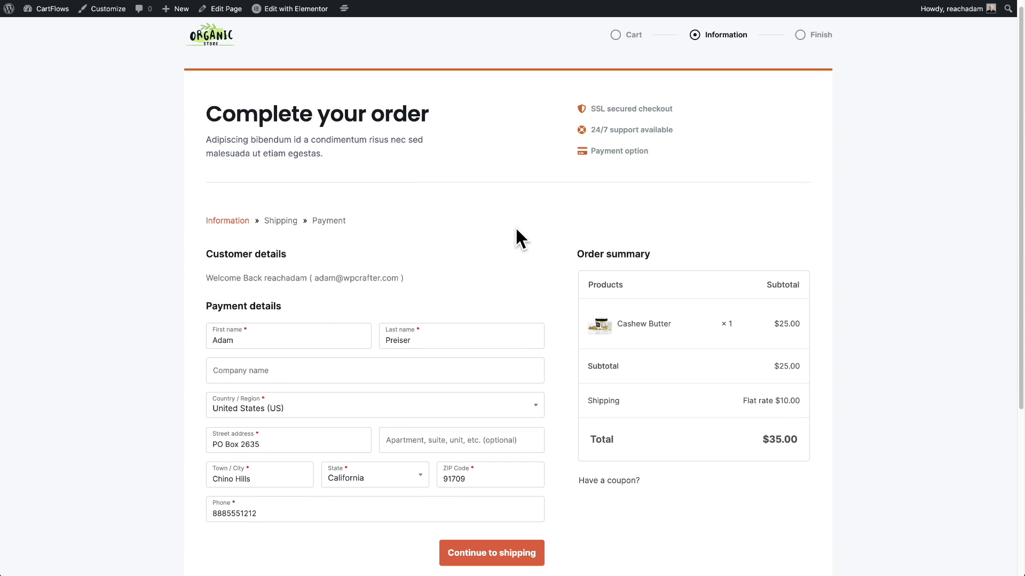
Advance the Cashew Butter checkout through shipping to payment and confirm no honey offer appears.
scroll(516, 230, "down", 1)
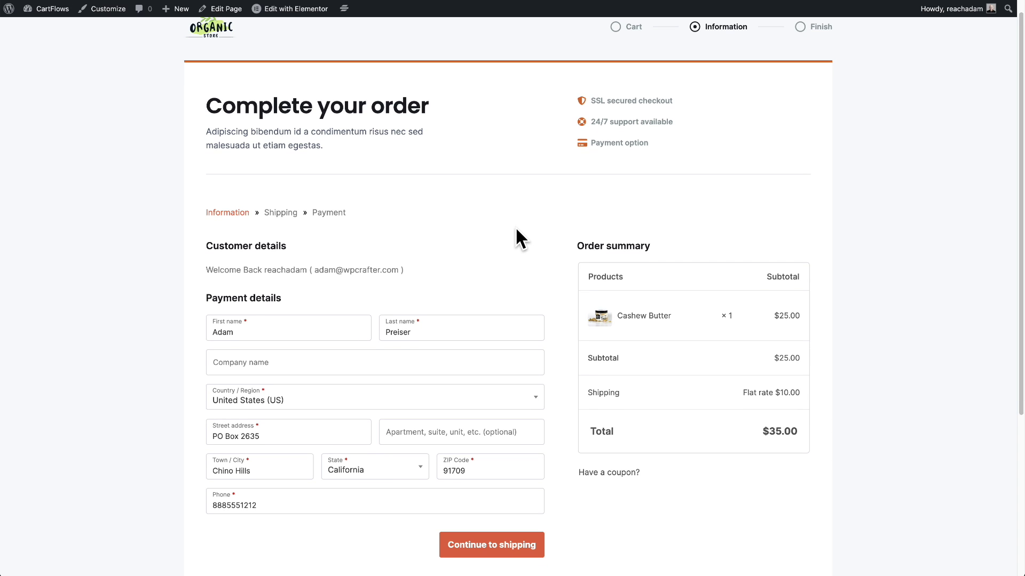
scroll(516, 231, "down", 5)
left_click(521, 229)
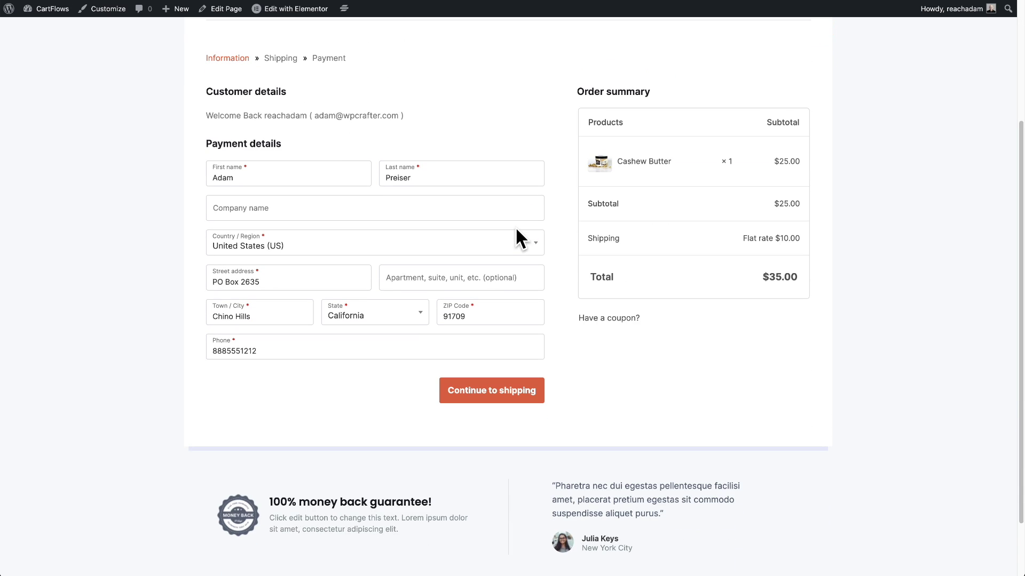
left_click(362, 173)
left_click(468, 189)
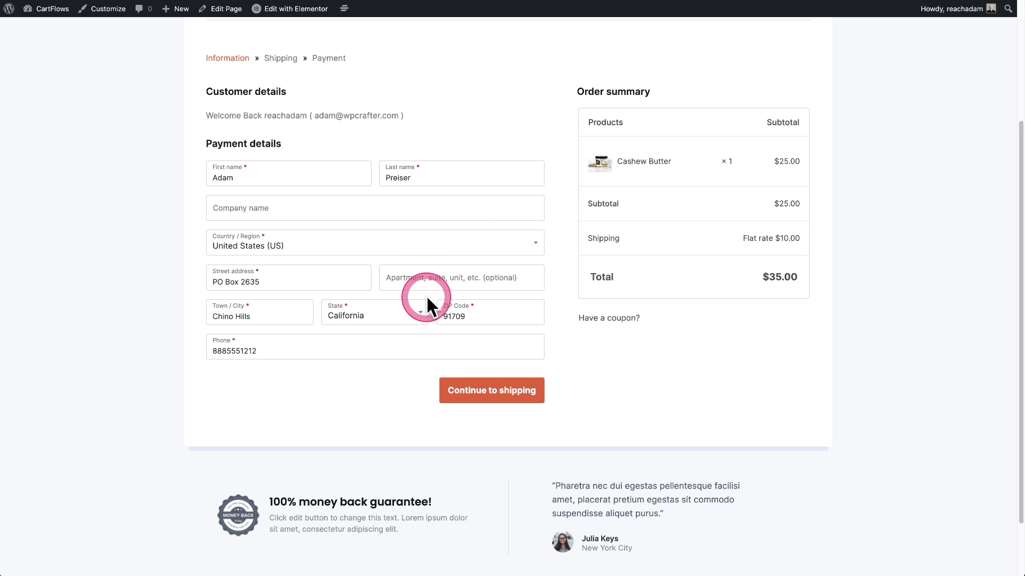
left_click(502, 395)
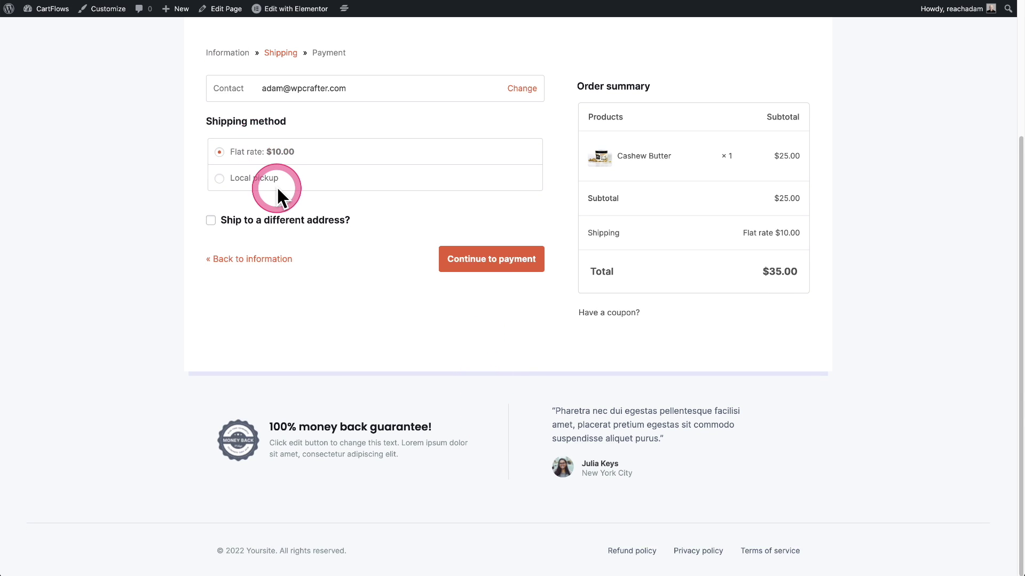
left_click(494, 264)
scroll(484, 331, "down", 1)
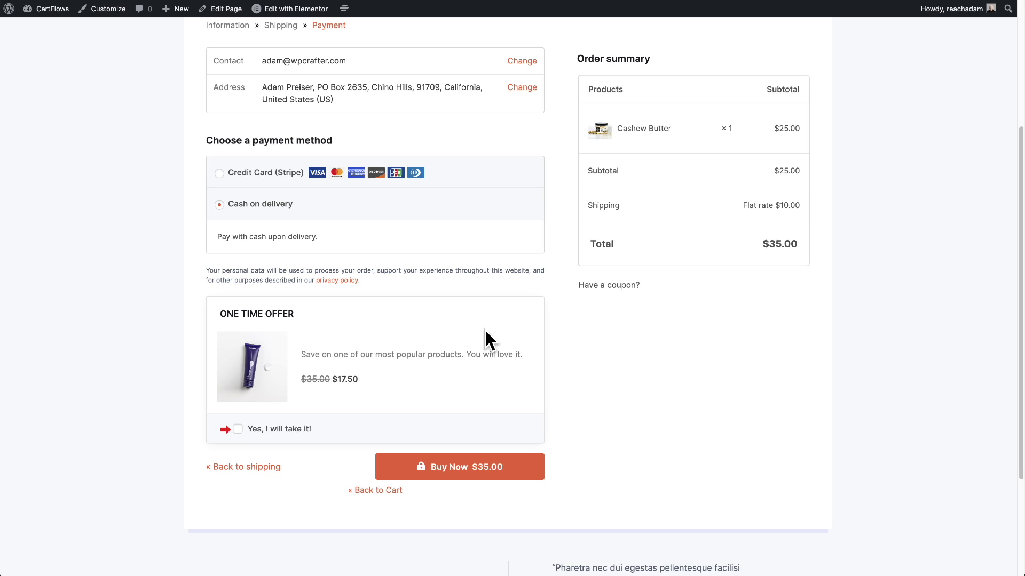
left_click_drag(398, 340, 445, 383)
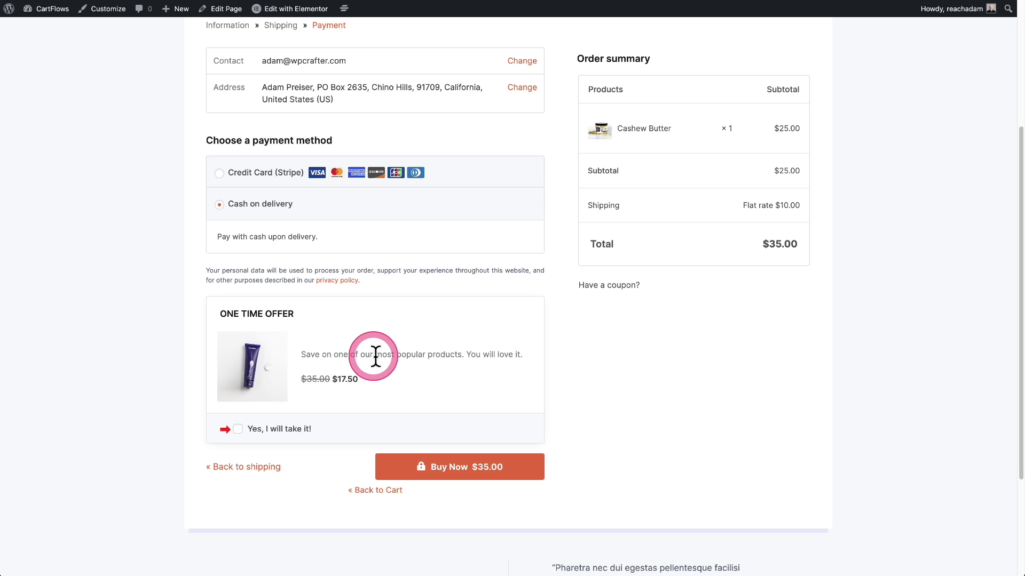
scroll(375, 356, "up", 4)
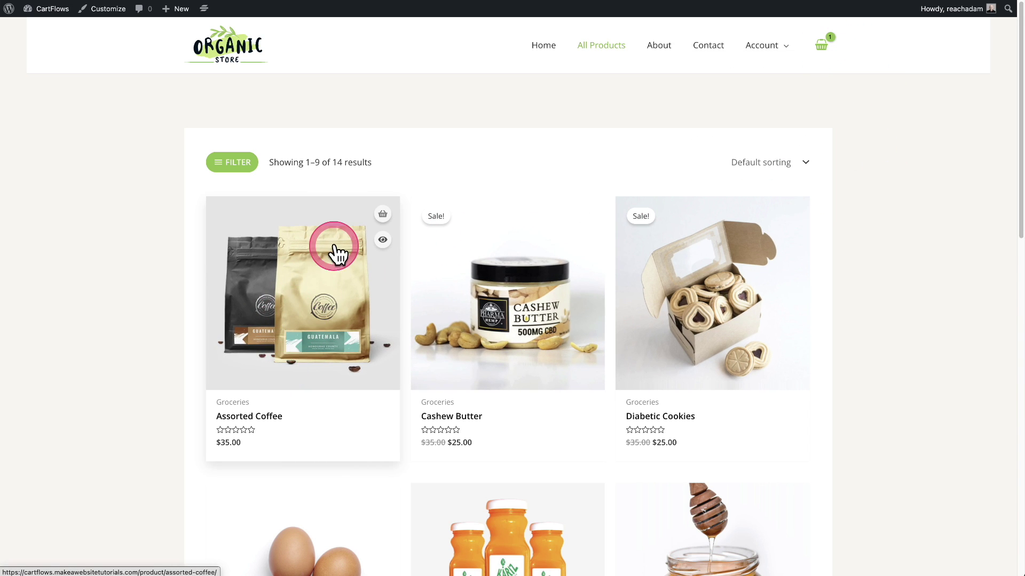
Add Assorted Coffee ($35.00) to the cart alongside Cashew Butter.
left_click(383, 214)
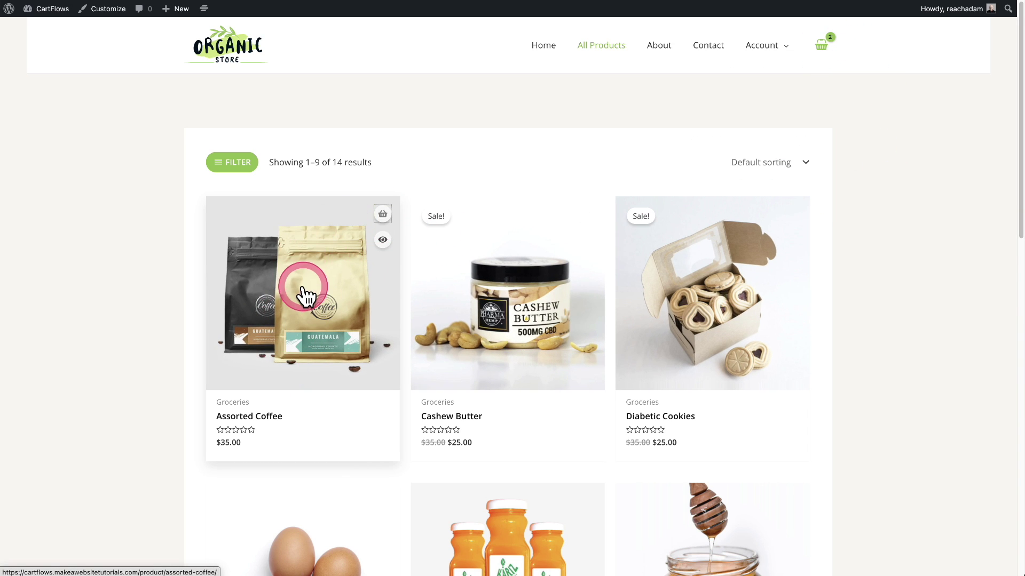
Check out both products to the payment step and confirm the $20.40 Honey offer appears.
mouse_move(817, 54)
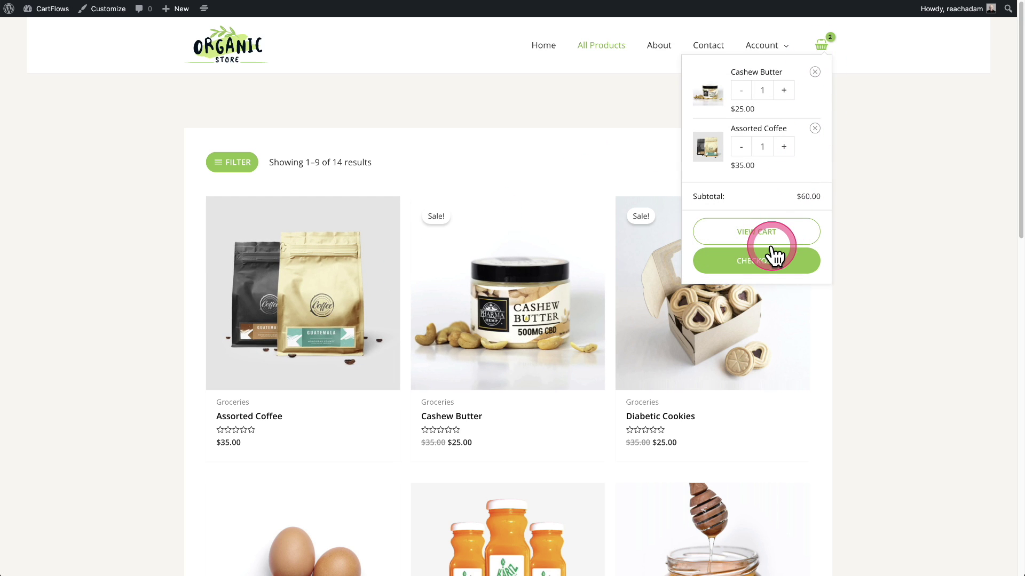
left_click(536, 274)
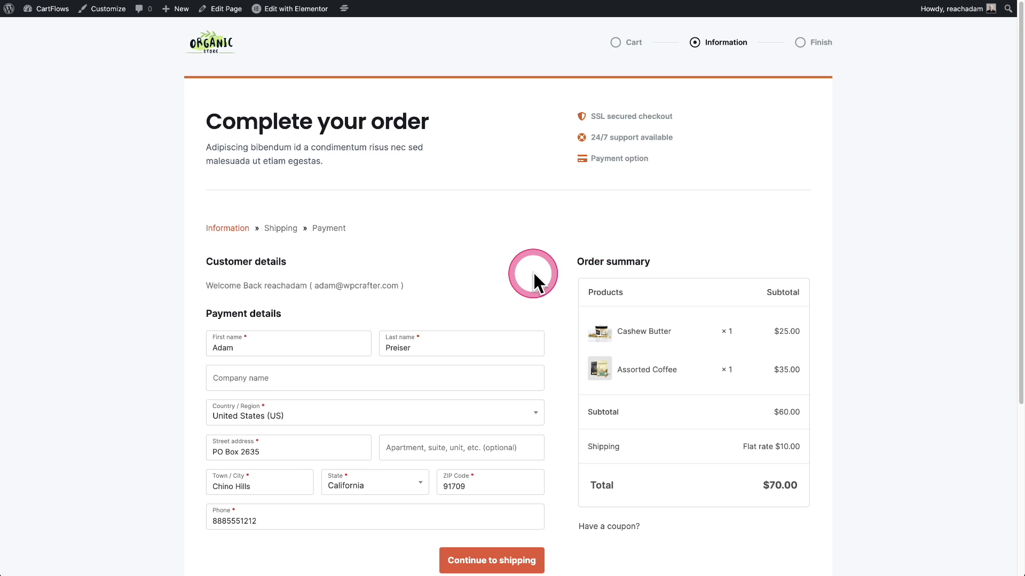
scroll(534, 279, "down", 3)
left_click(497, 389)
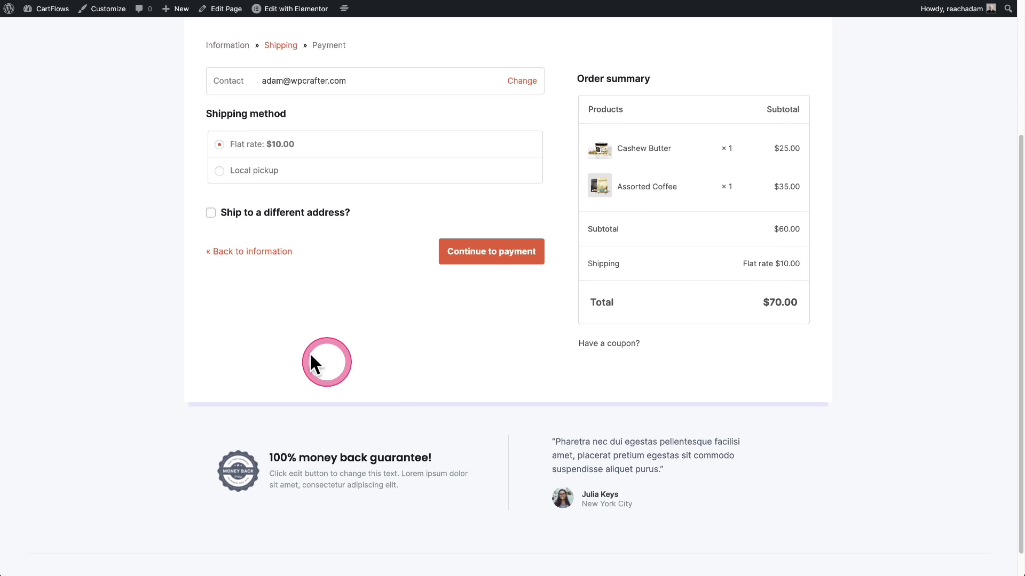
scroll(346, 271, "up", 3)
left_click(467, 398)
scroll(387, 354, "down", 2)
scroll(387, 352, "down", 5)
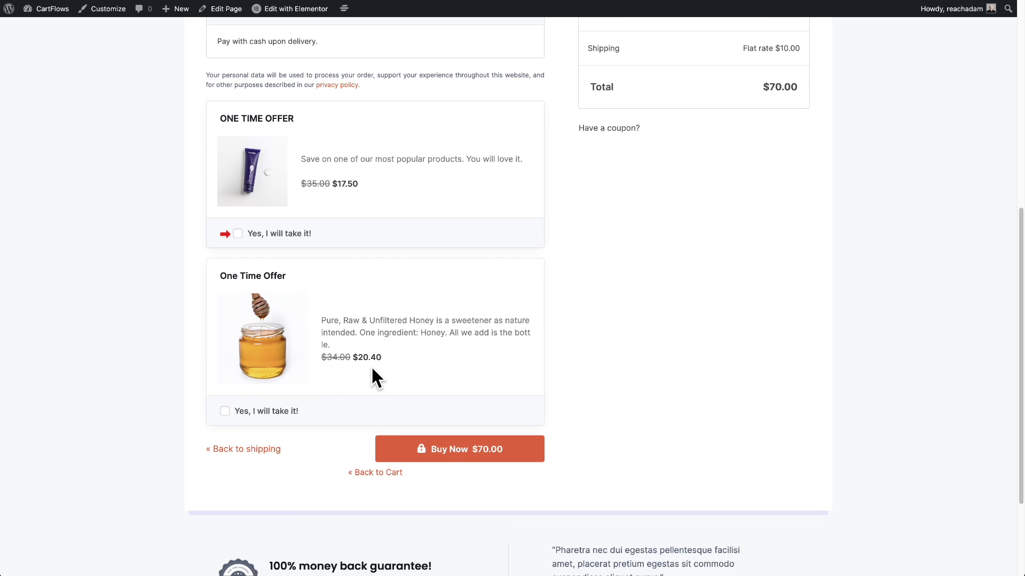
scroll(373, 368, "up", 7)
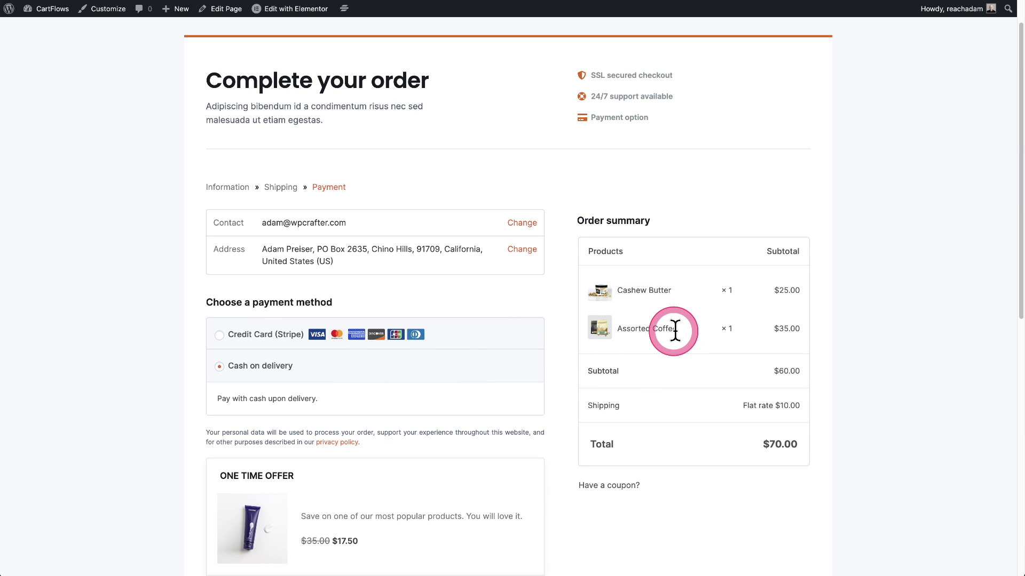